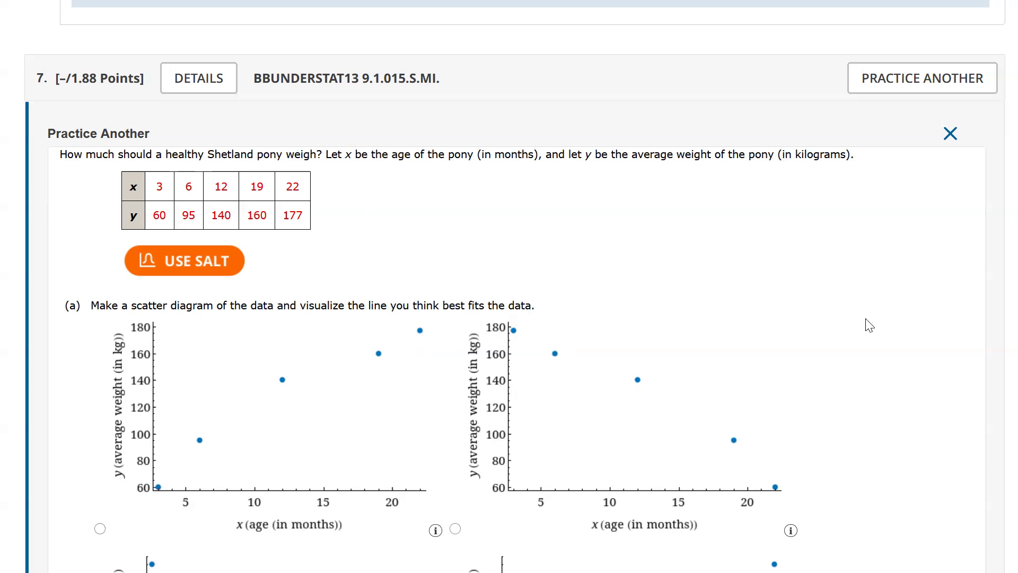
Choose the upward-trending scatter diagram with ages 5 to 20 on the x-axis as question 7's part (a) answer
scroll(870, 326, down, 1)
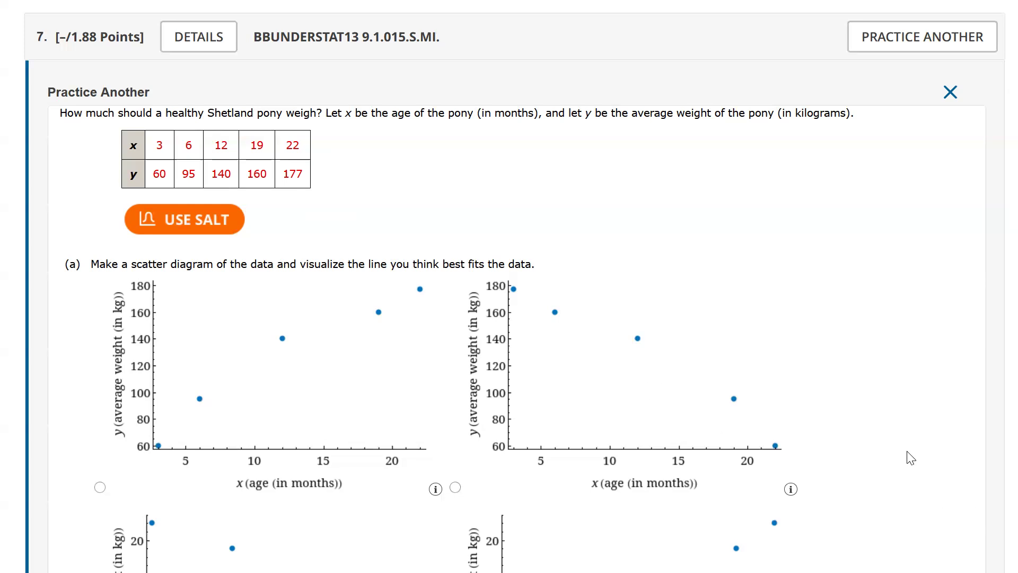
scroll(911, 458, down, 2)
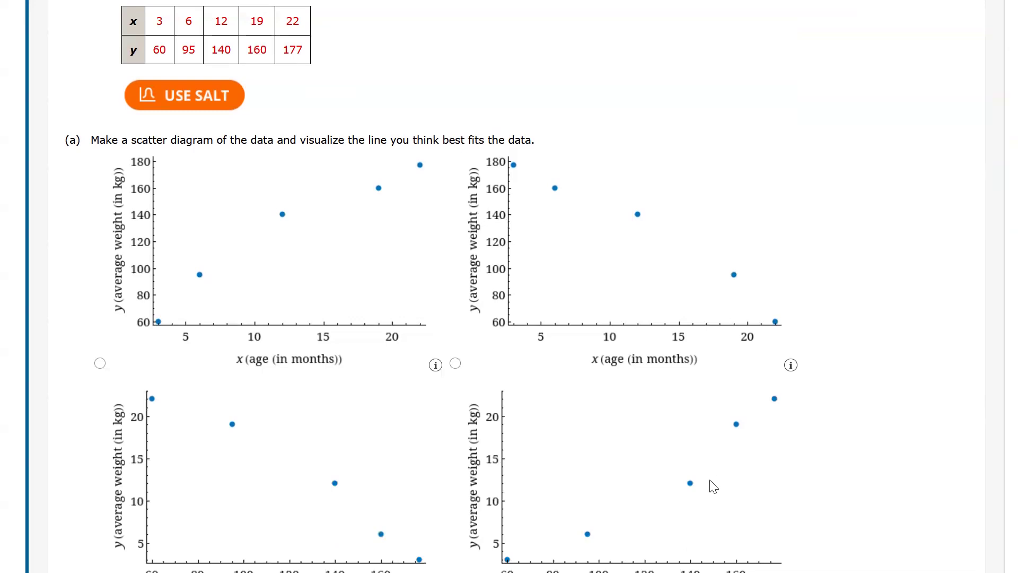
key(F11)
click(165, 218)
scroll(936, 442, down, 7)
scroll(936, 442, down, 2)
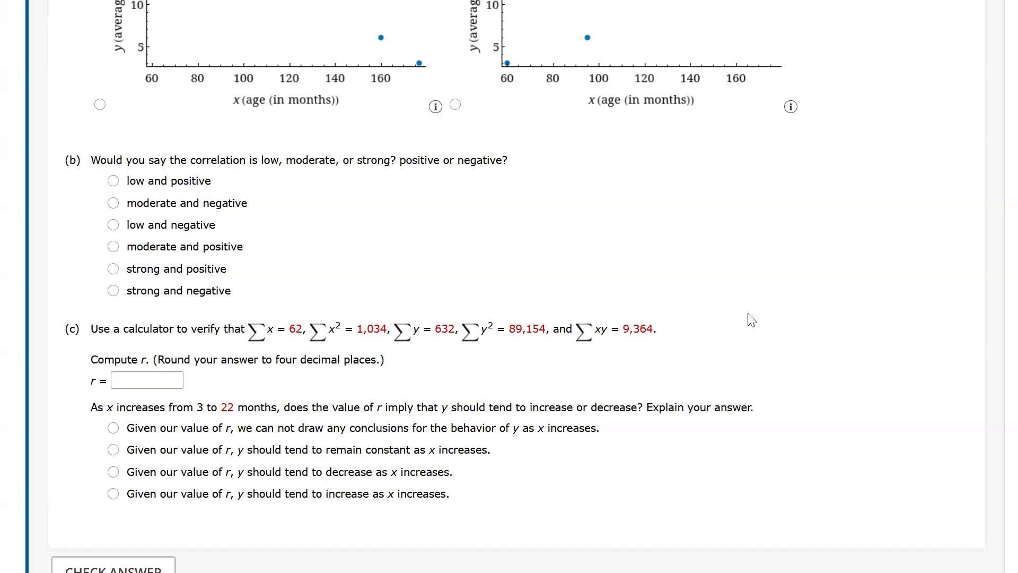
Review question 7's scatter diagrams, correlation choices in part (b), and given sums and r question in part (c)
scroll(752, 319, up, 1)
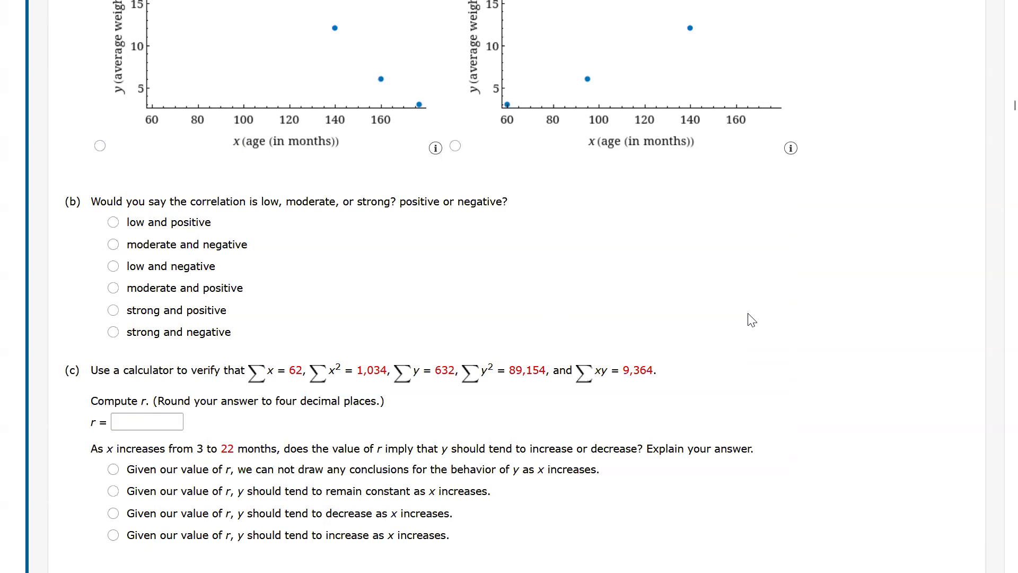
scroll(752, 320, down, 2)
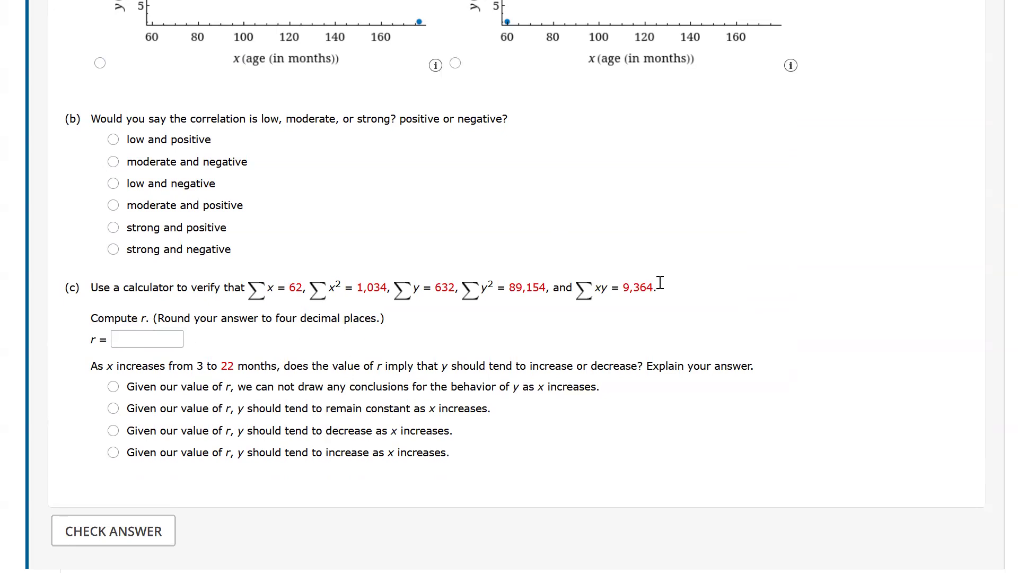
scroll(810, 308, up, 5)
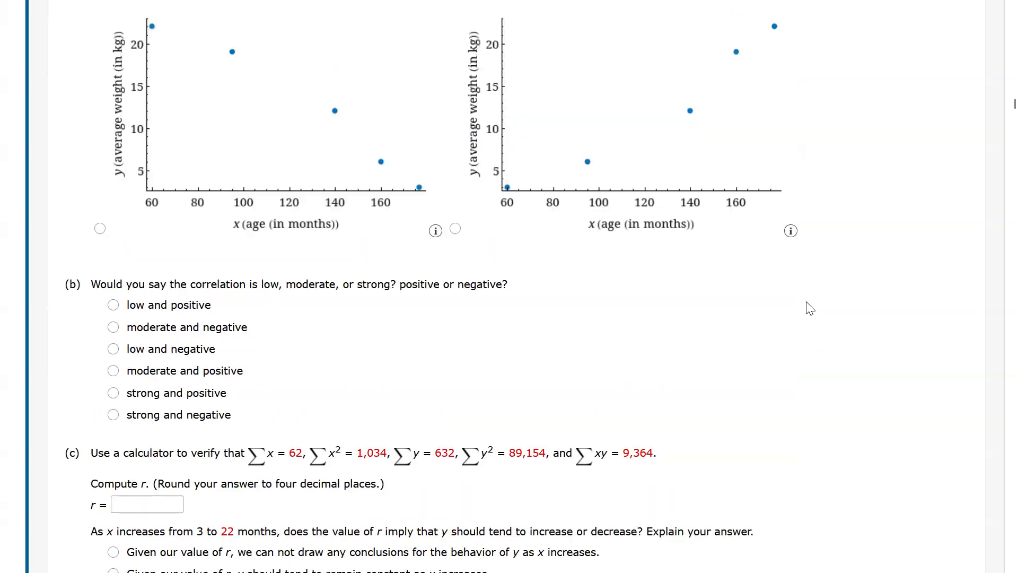
scroll(810, 308, up, 4)
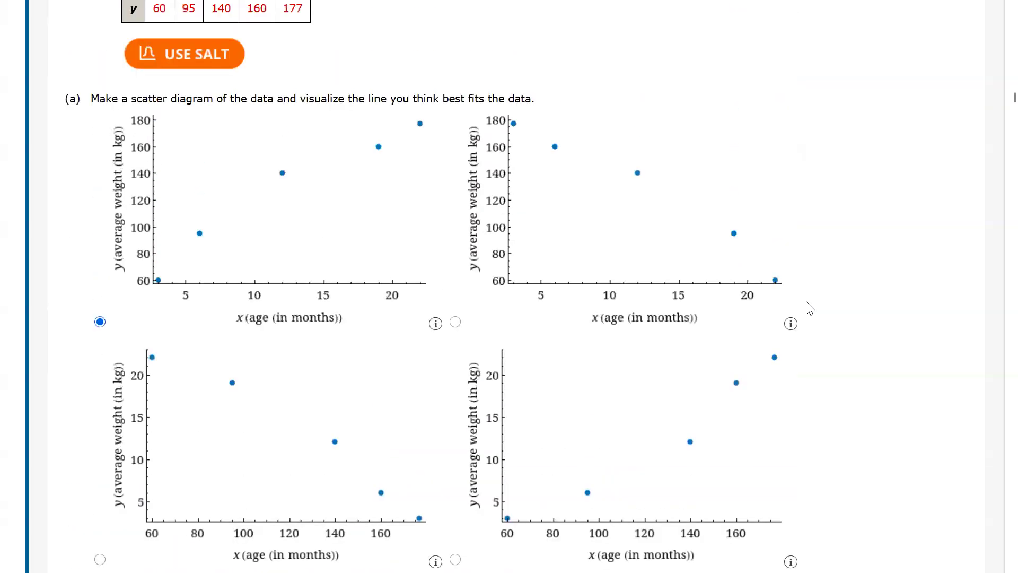
scroll(810, 308, up, 1)
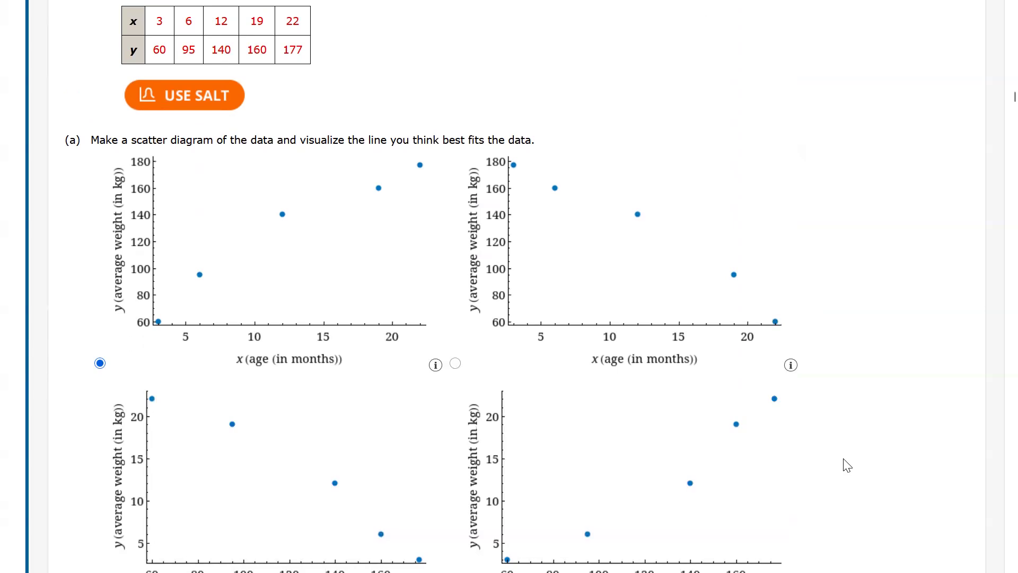
scroll(847, 465, down, 6)
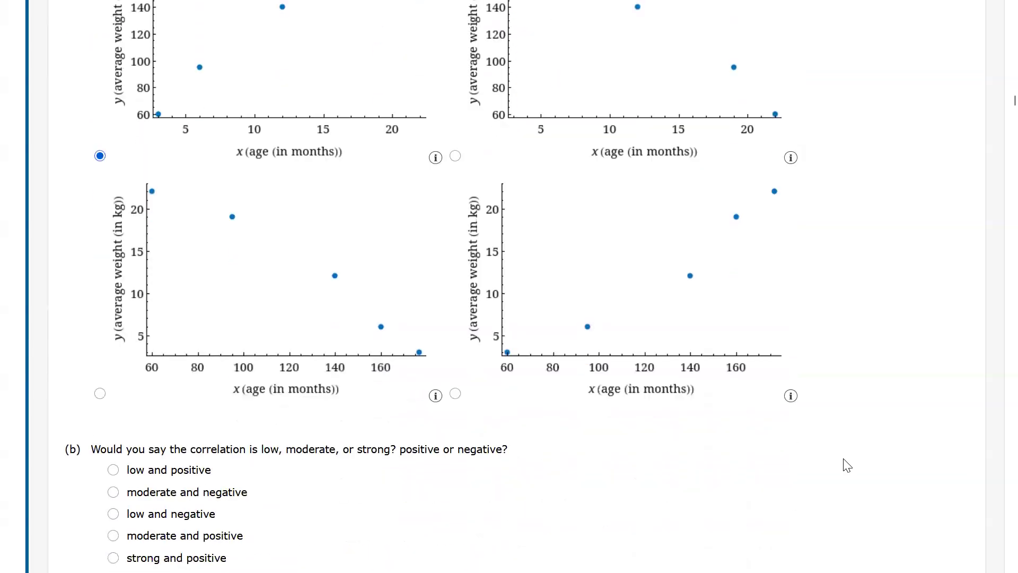
scroll(847, 466, down, 6)
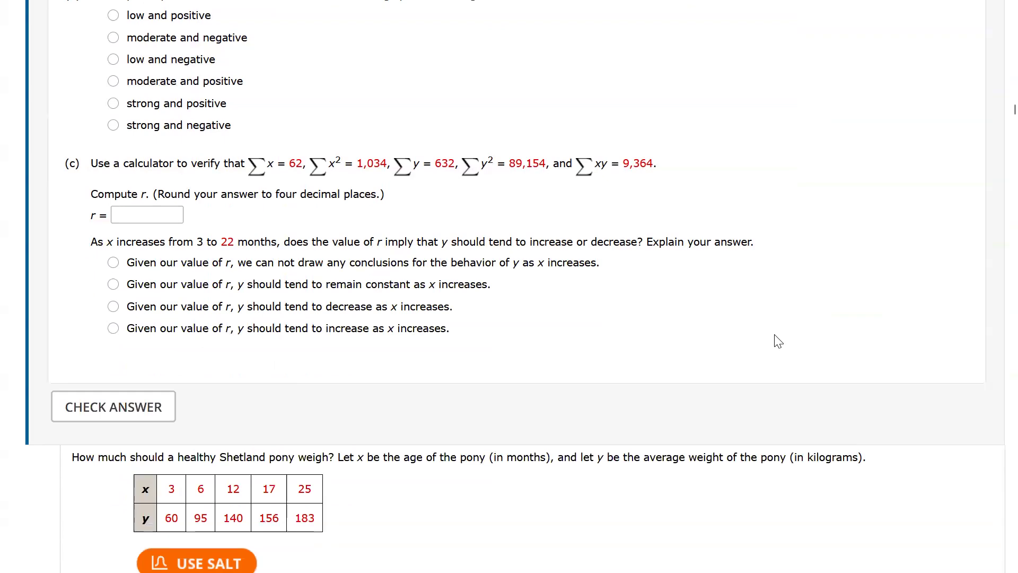
Open question 7's pony dataset in SALT and go to the regression analysis
scroll(778, 341, up, 7)
scroll(779, 341, up, 6)
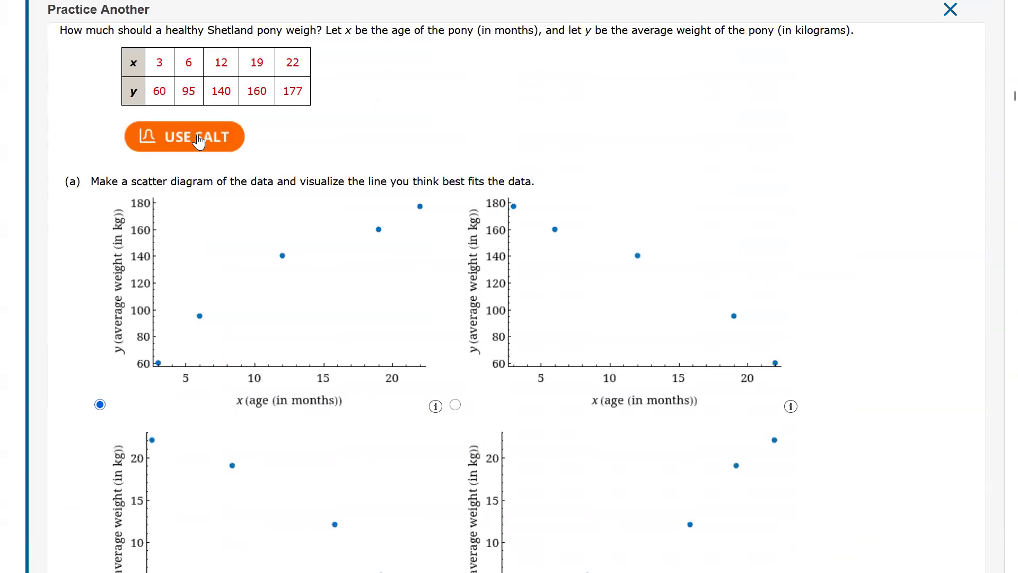
click(201, 139)
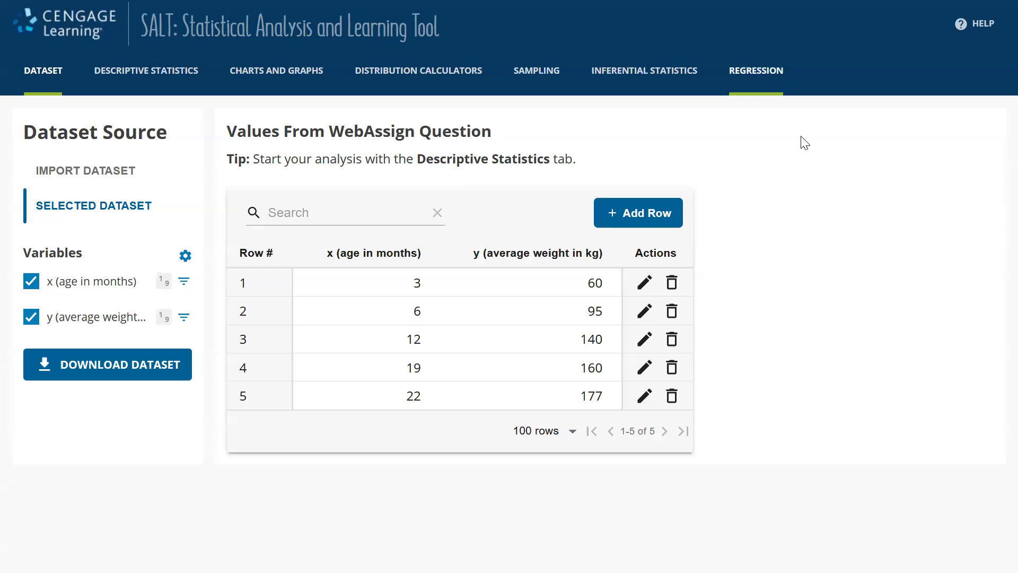
click(757, 71)
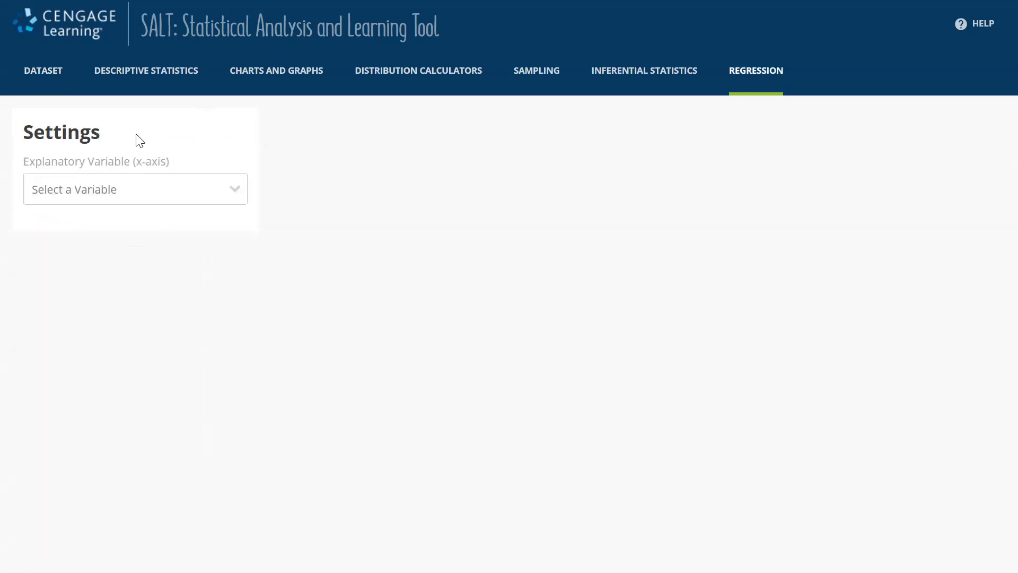
Set x (age in months) as the explanatory variable and y (average weight in kg) as the response variable
click(126, 203)
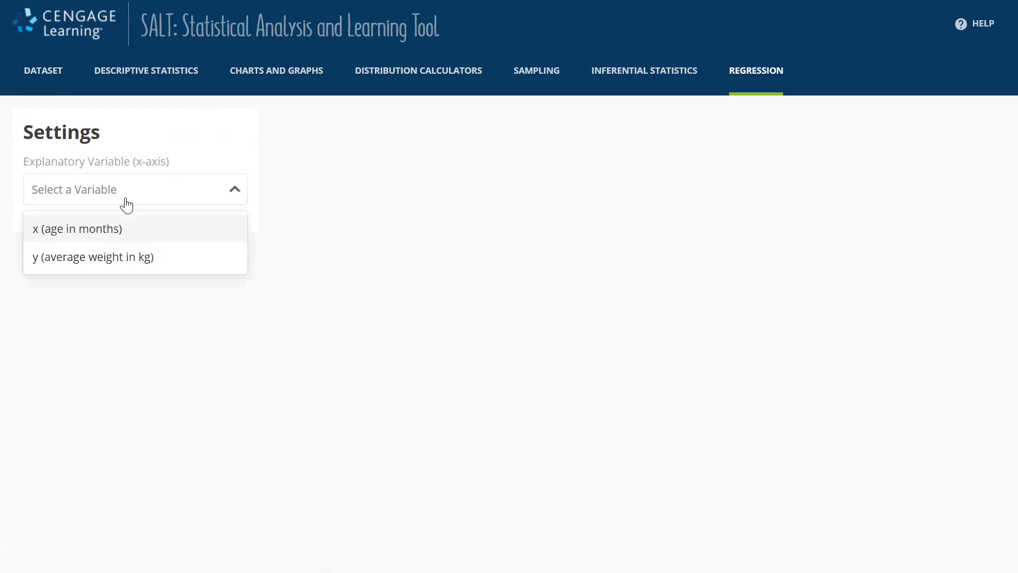
click(129, 234)
click(156, 260)
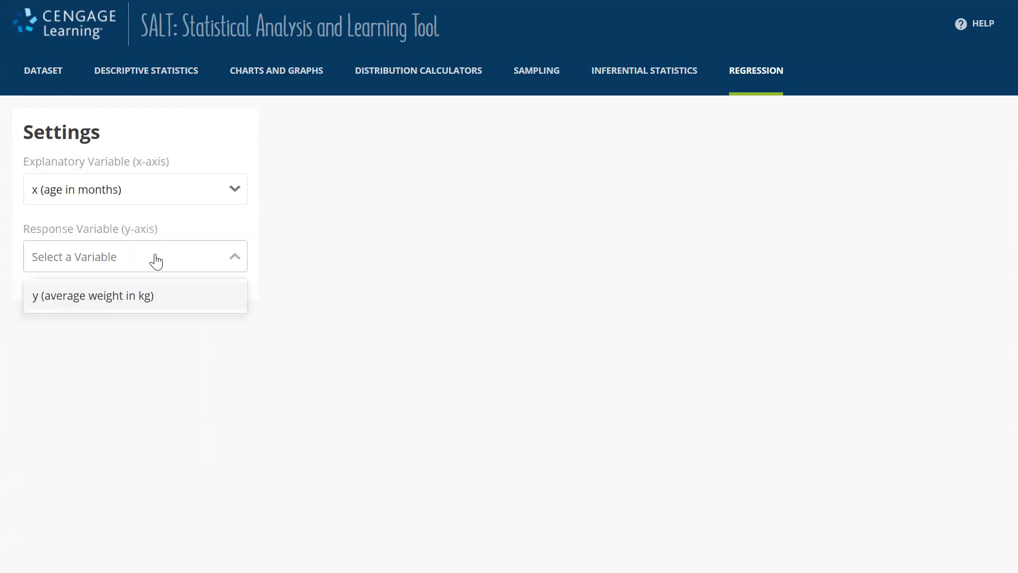
click(142, 301)
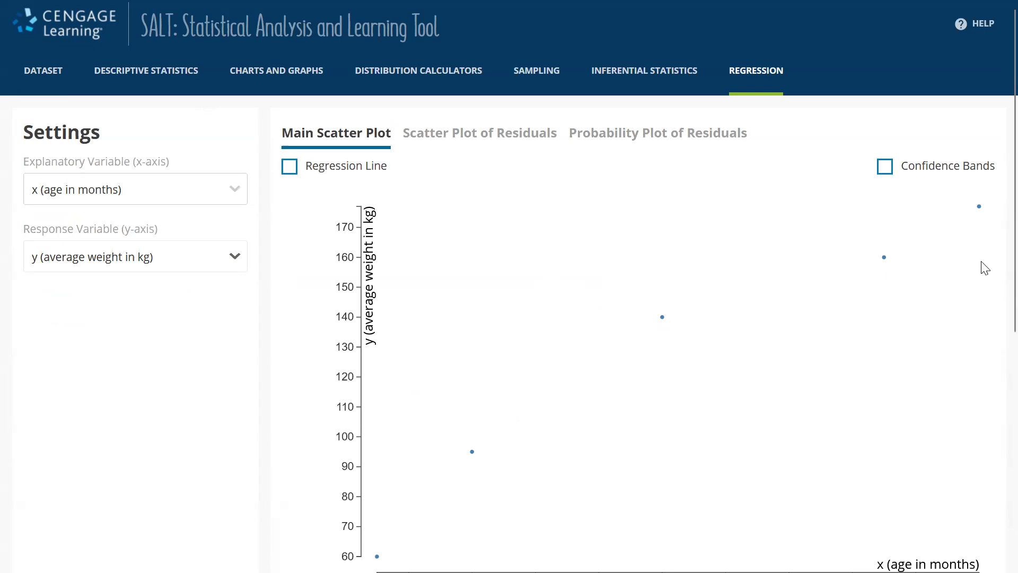
Examine the regression output below the scatter plot, focusing on the correlation in the model's summary table
scroll(996, 222, down, 7)
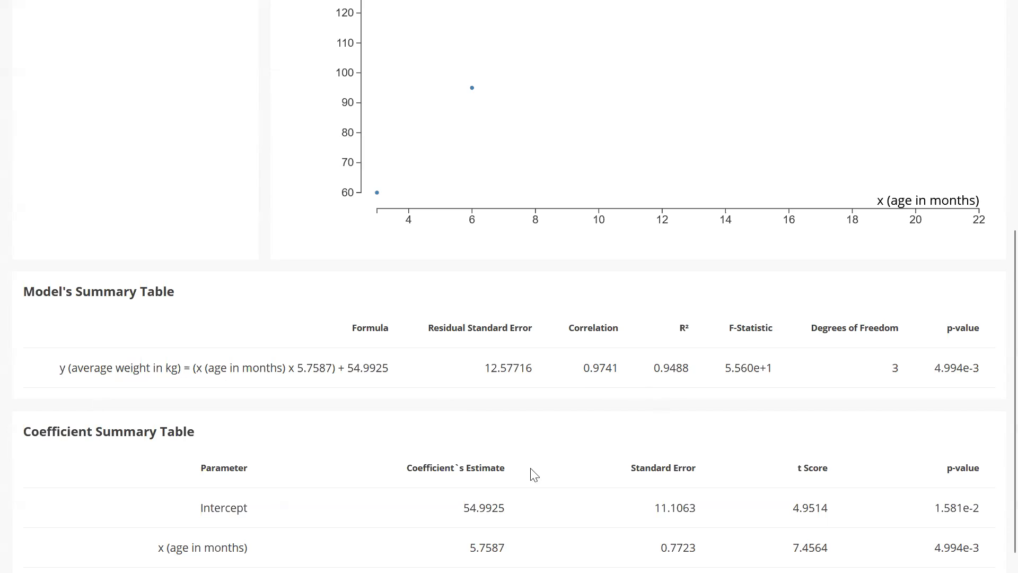
scroll(447, 449, up, 1)
scroll(995, 300, down, 2)
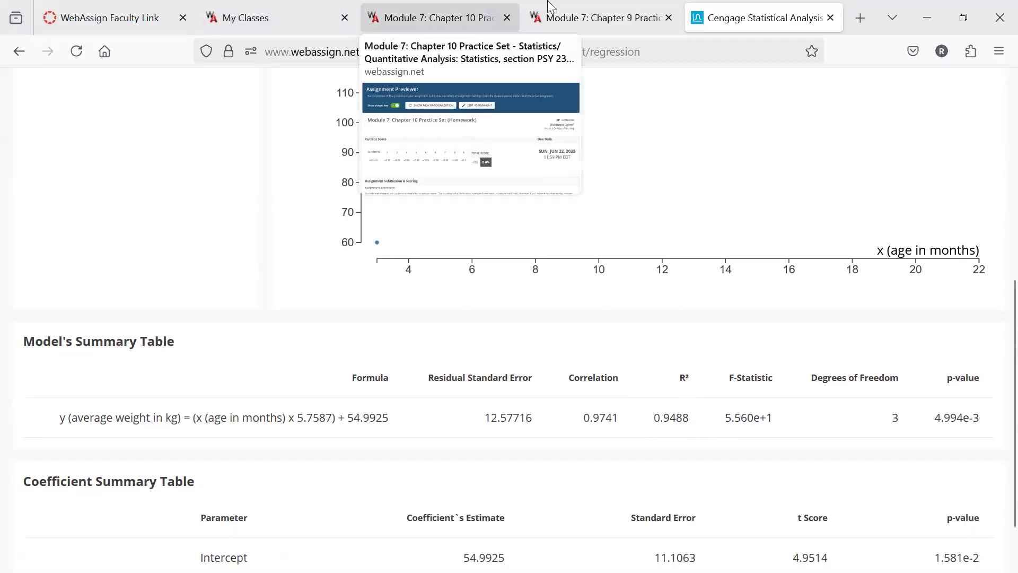
Return to the Module 7 Chapter 9 practice set in WebAssign and locate question 16 on drivers' age and fatal accidents
click(594, 17)
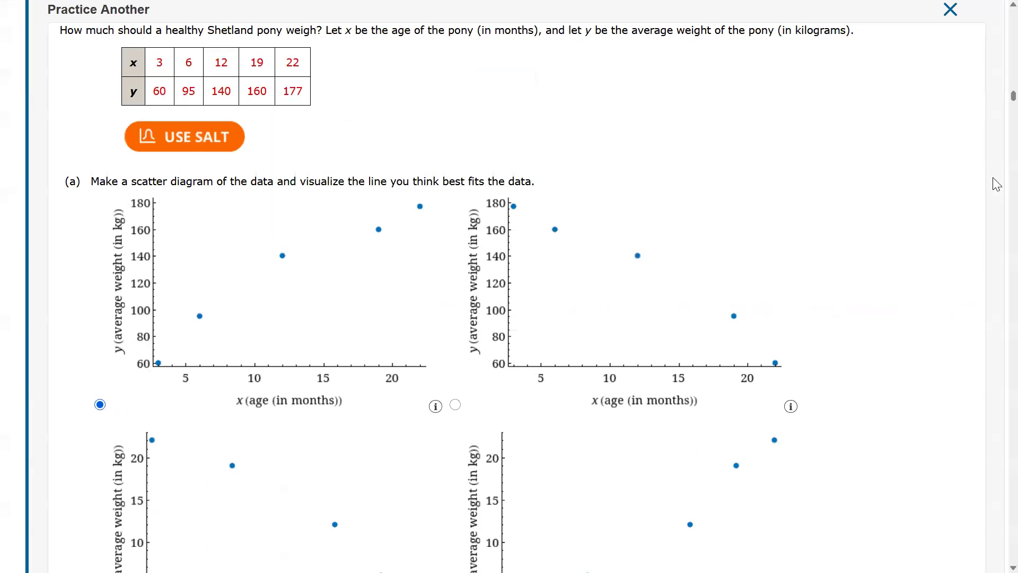
scroll(994, 313, down, 15)
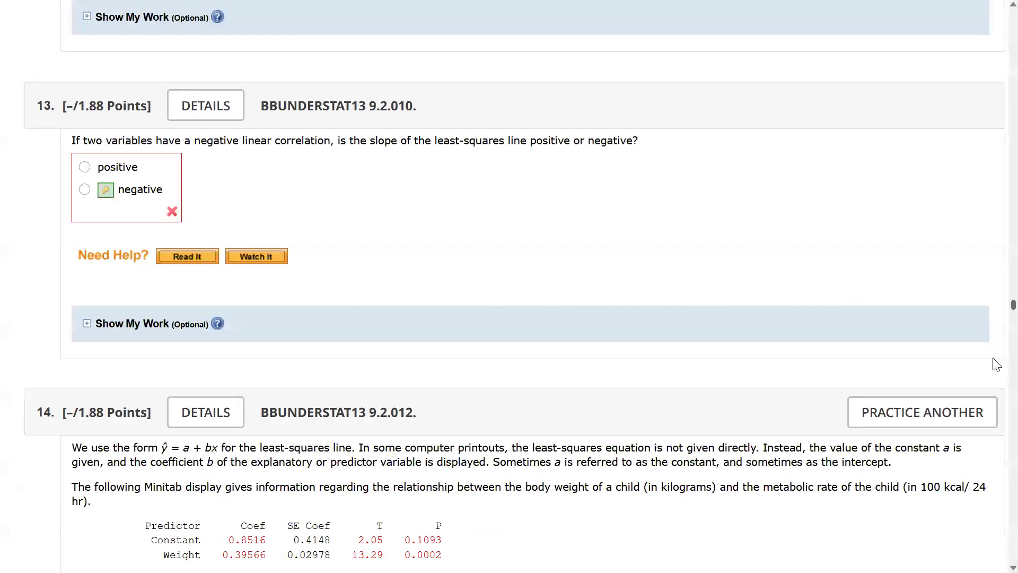
scroll(995, 393, down, 20)
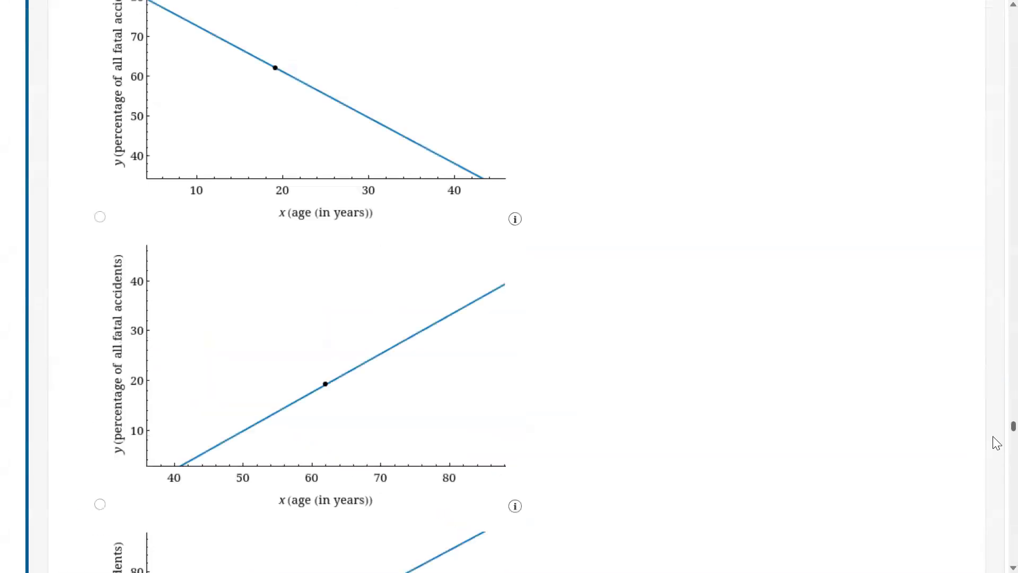
scroll(996, 454, down, 15)
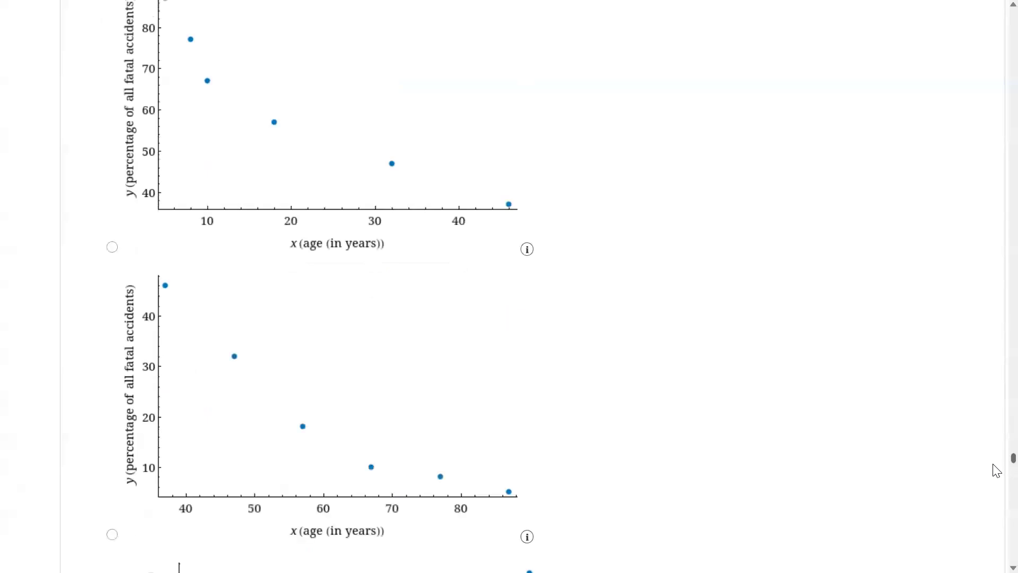
scroll(996, 451, up, 12)
scroll(996, 451, up, 7)
scroll(996, 441, up, 10)
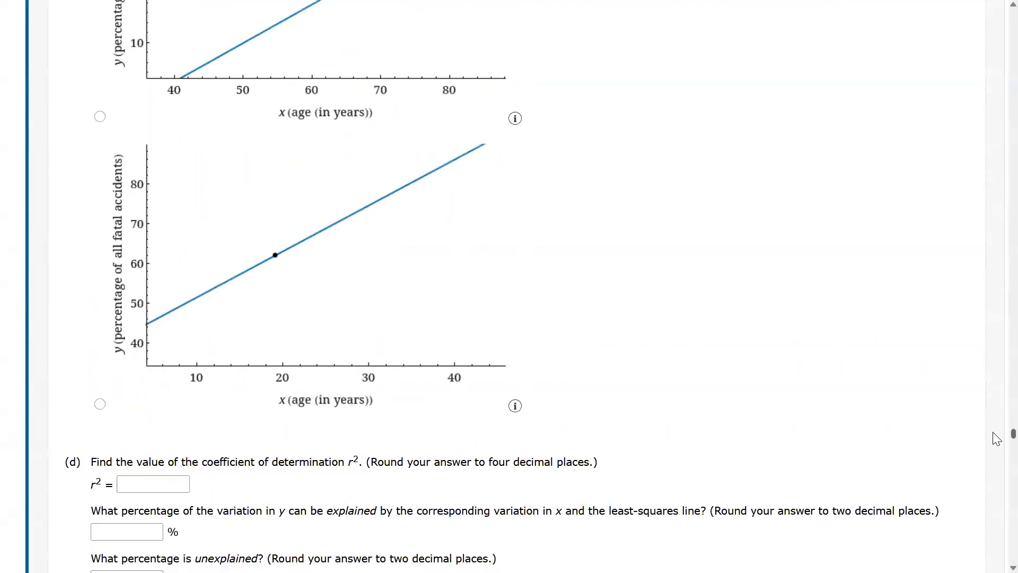
scroll(996, 424, up, 15)
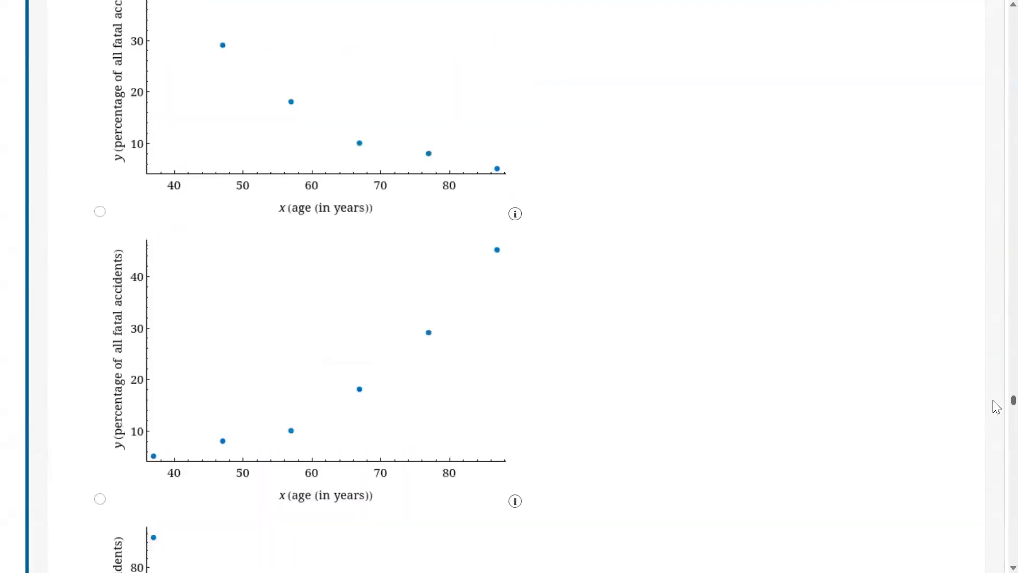
scroll(998, 397, up, 1)
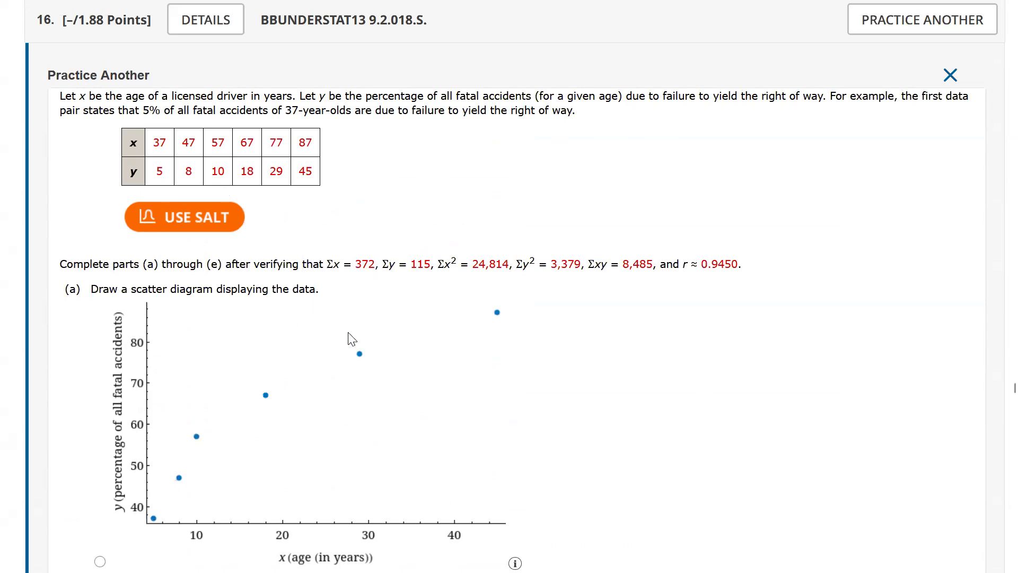
Read through question 16 from its data table and scatter diagram options to the means and least-squares equation in part (b)
scroll(663, 372, down, 1)
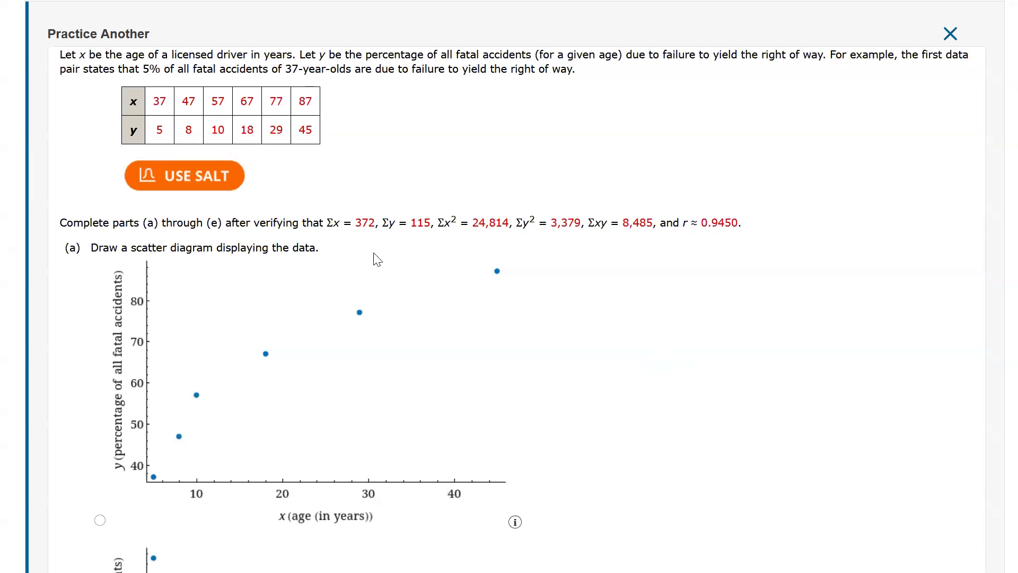
scroll(460, 365, down, 2)
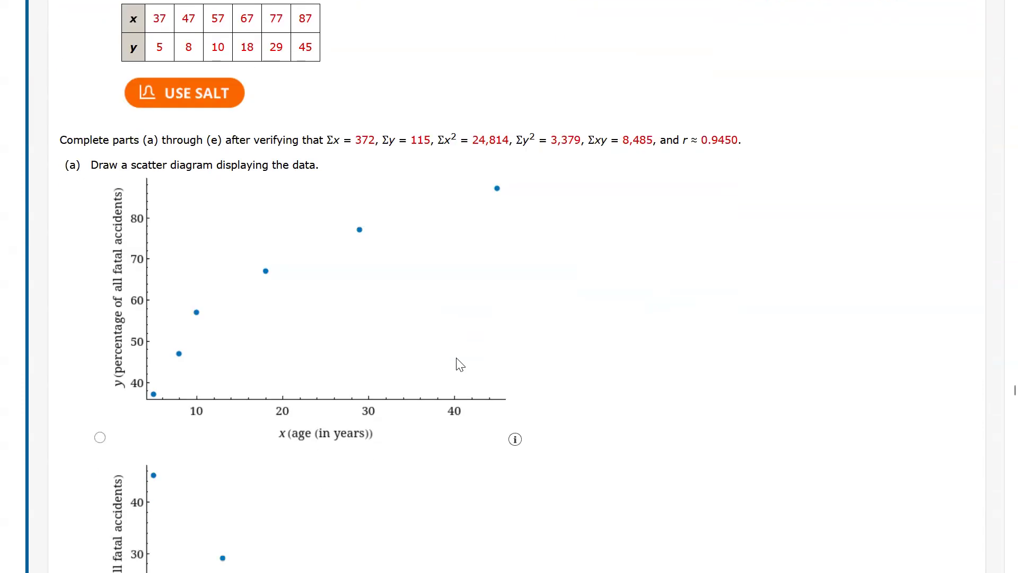
scroll(460, 365, up, 2)
scroll(460, 364, down, 5)
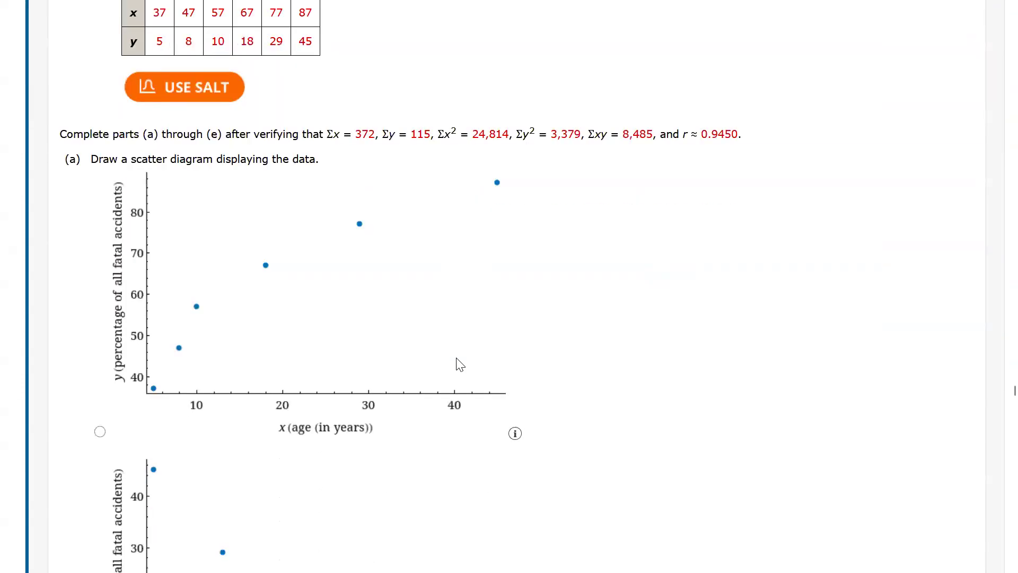
scroll(460, 365, down, 1)
scroll(460, 364, up, 3)
scroll(460, 364, down, 3)
scroll(460, 364, down, 15)
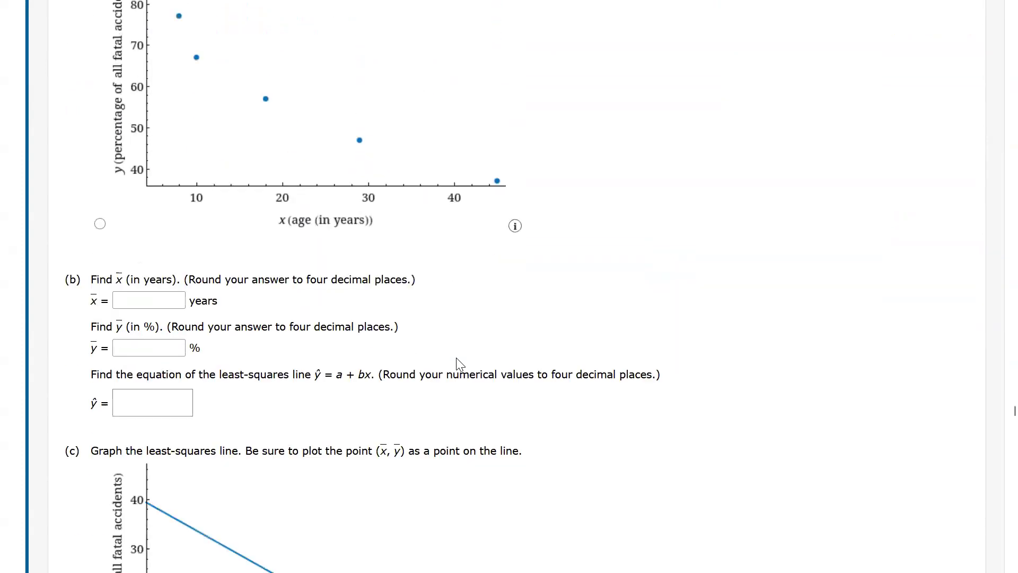
scroll(459, 365, down, 2)
scroll(458, 362, up, 1)
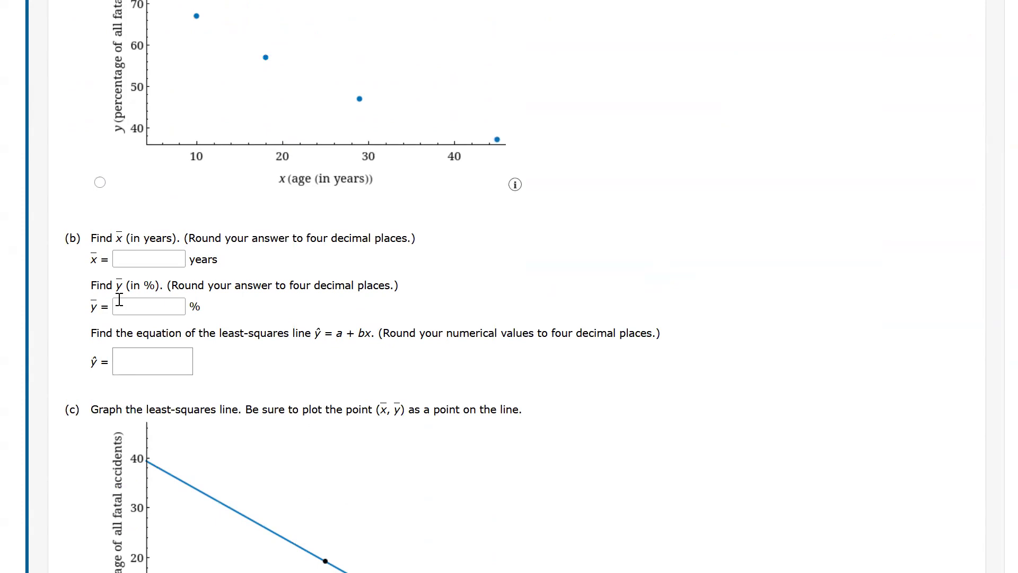
Compare question 16's data table with the scatter diagram options offered in part (a)
scroll(217, 301, up, 9)
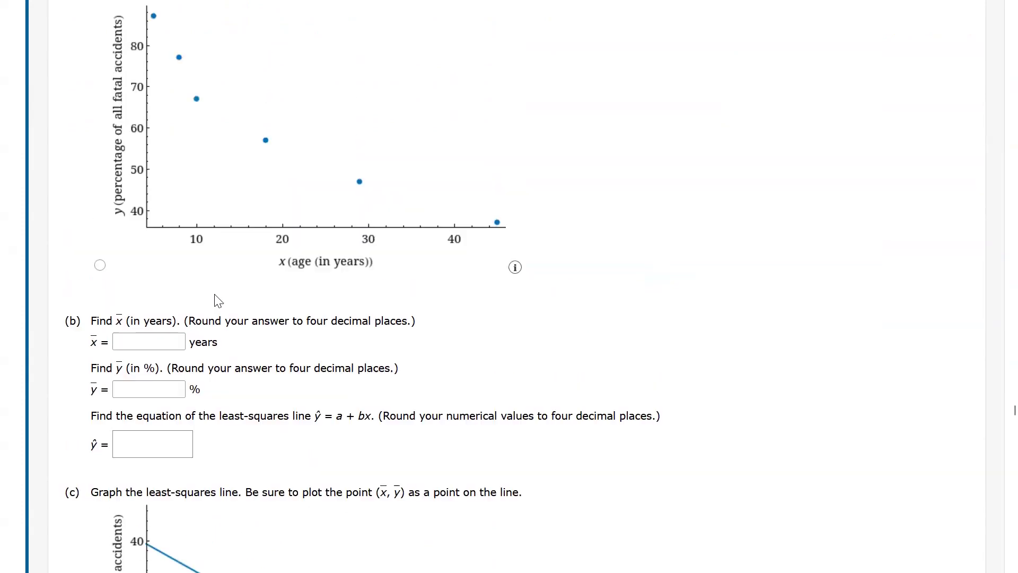
scroll(217, 301, up, 15)
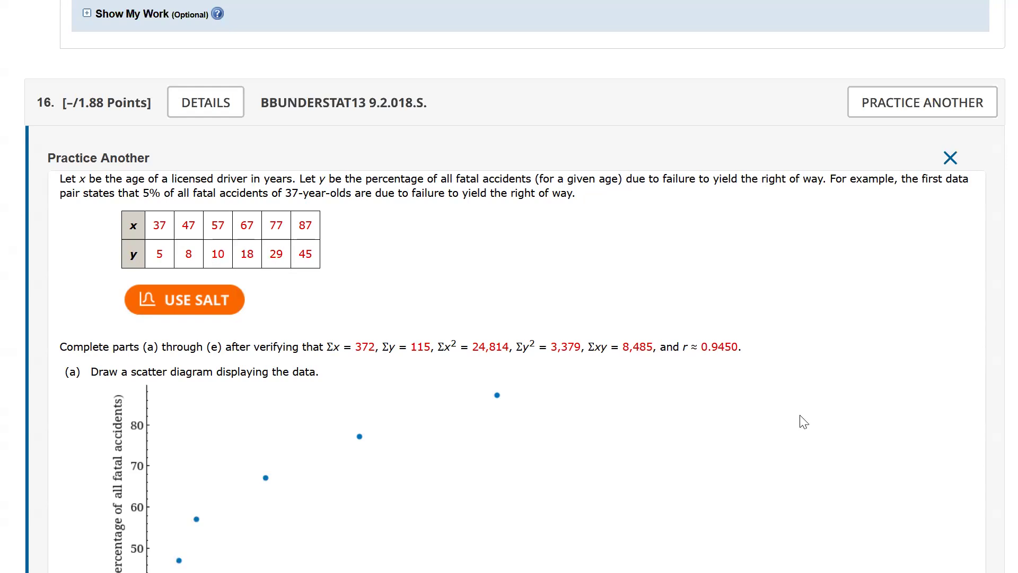
scroll(803, 422, down, 10)
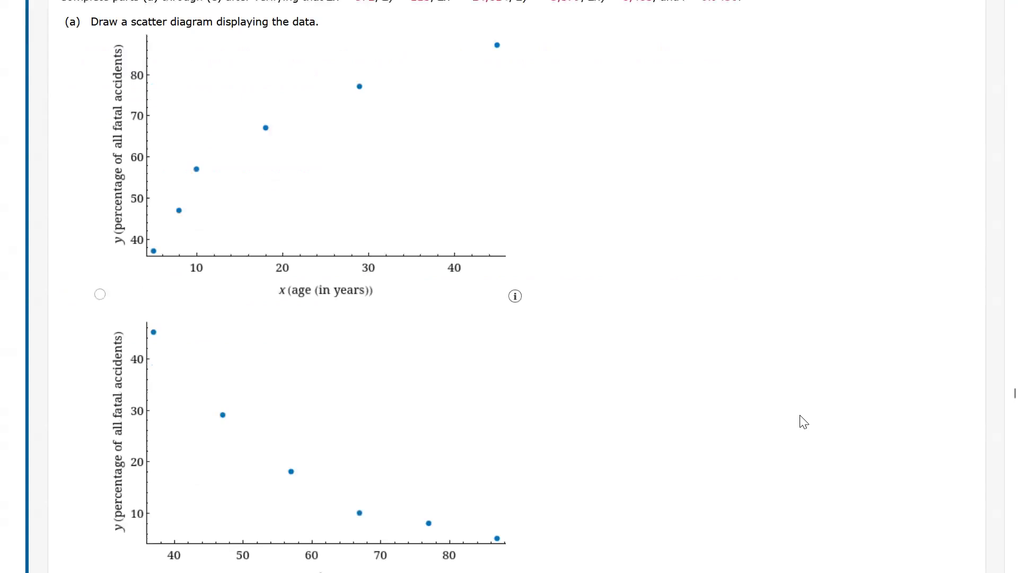
scroll(803, 421, down, 5)
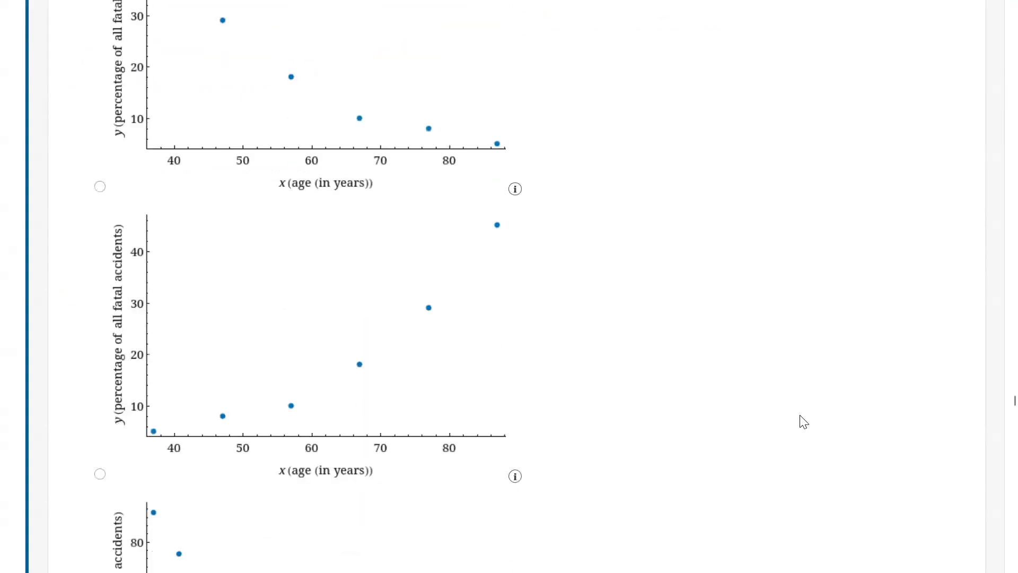
scroll(804, 422, up, 2)
scroll(804, 421, down, 1)
scroll(804, 422, up, 1)
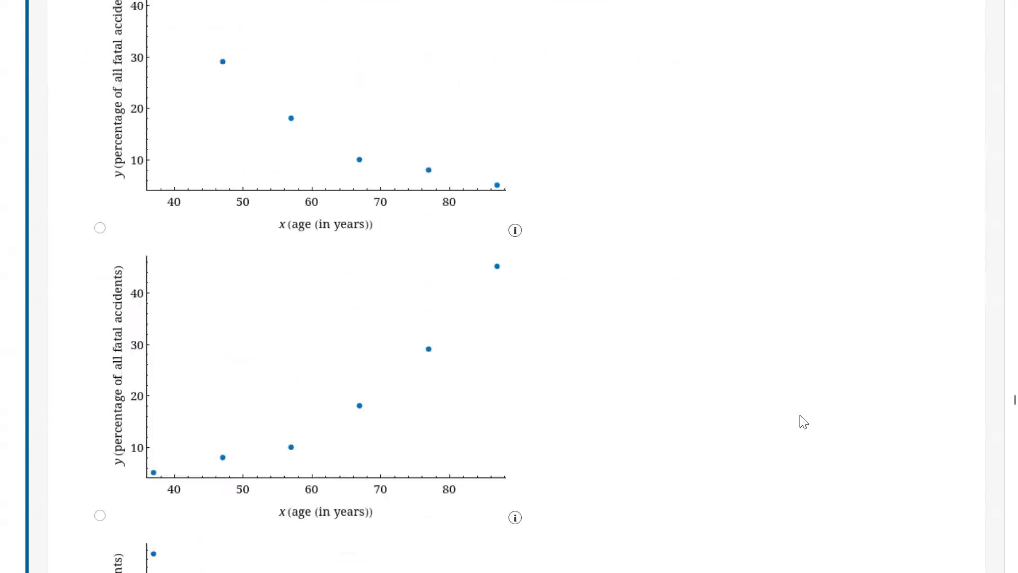
scroll(804, 422, down, 1)
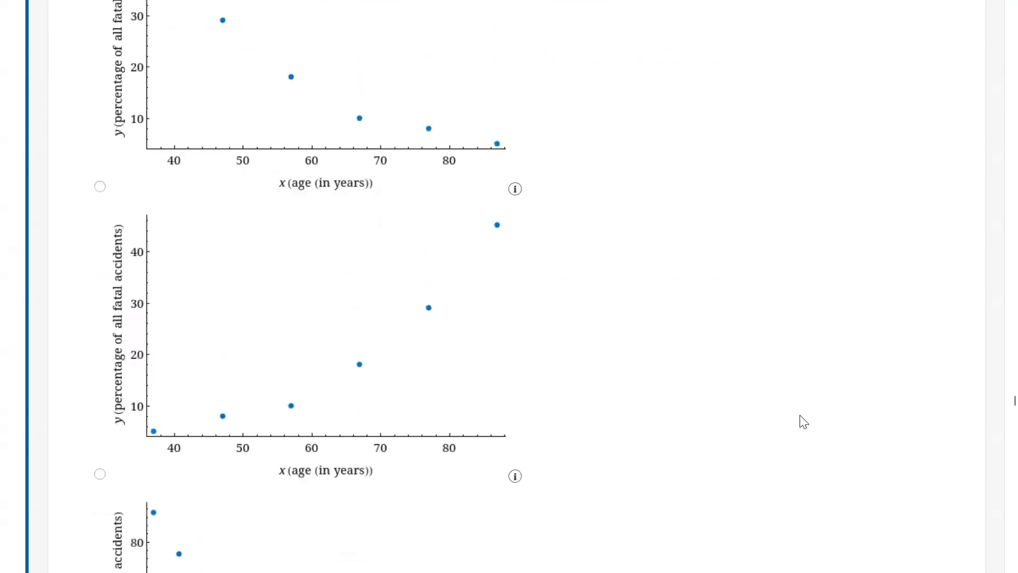
scroll(804, 421, up, 10)
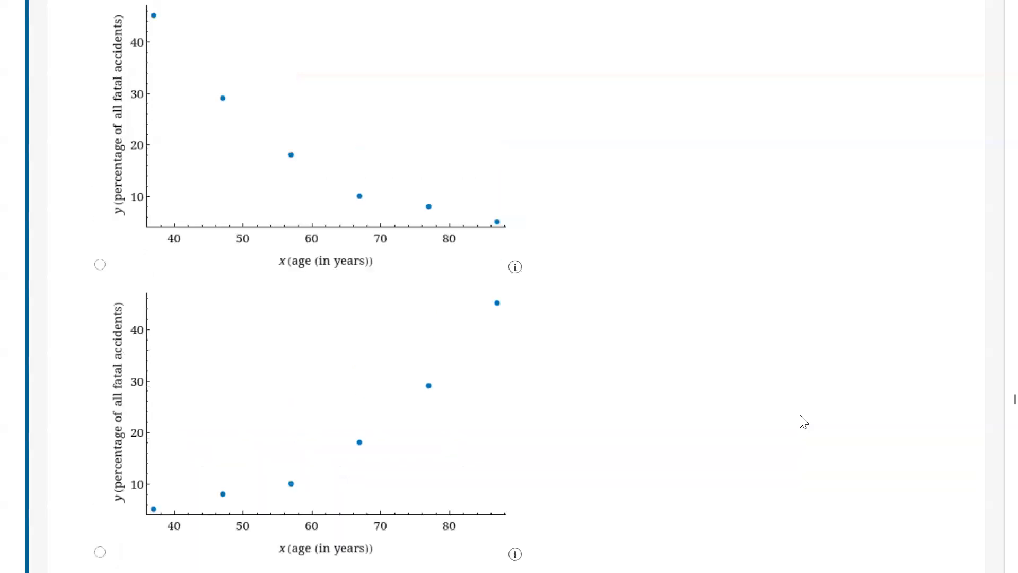
scroll(804, 421, up, 2)
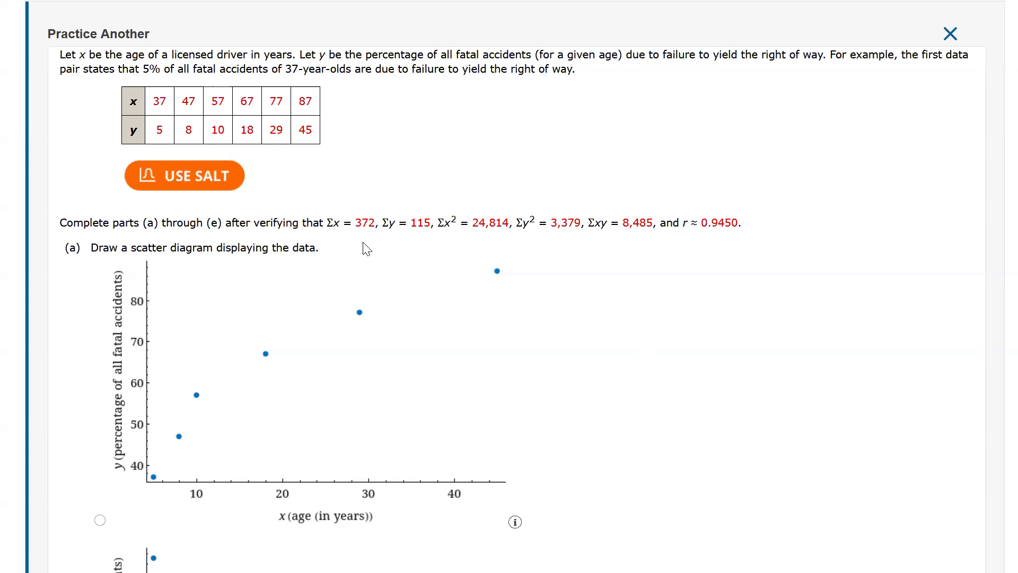
Transfer question 16's data to SALT and show the descriptive statistics for driver age and fatal accident percentage
click(206, 179)
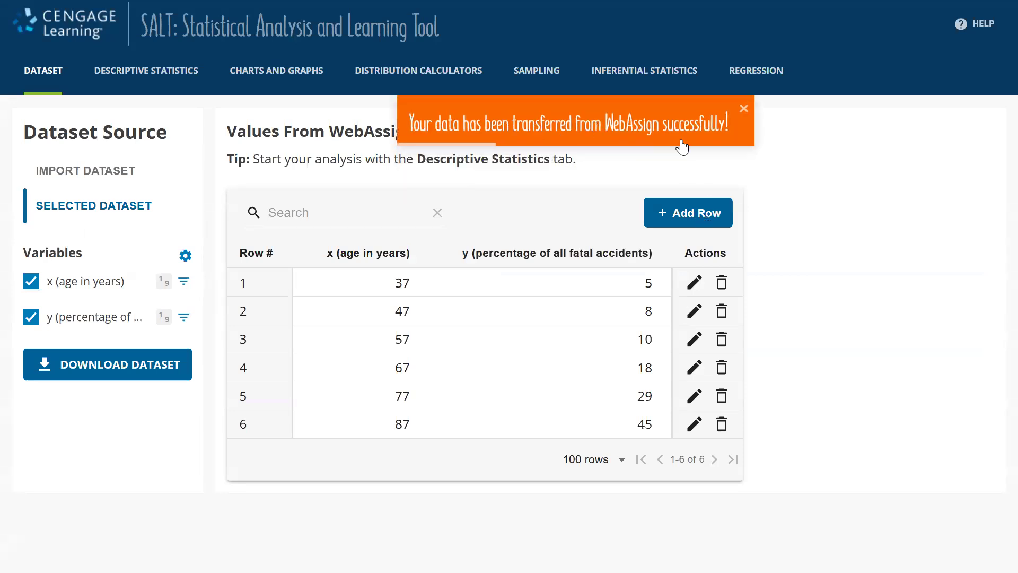
click(744, 110)
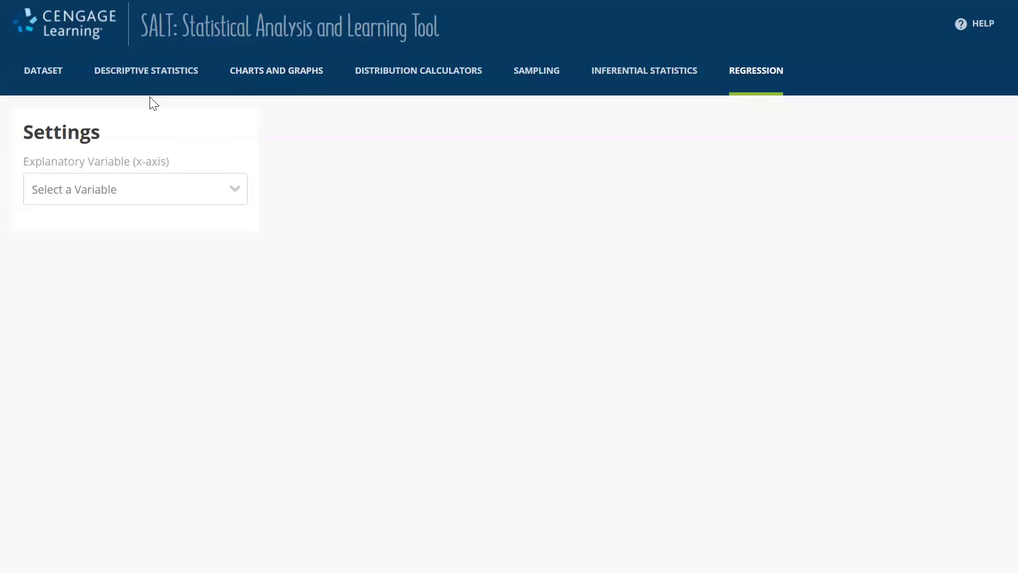
click(130, 71)
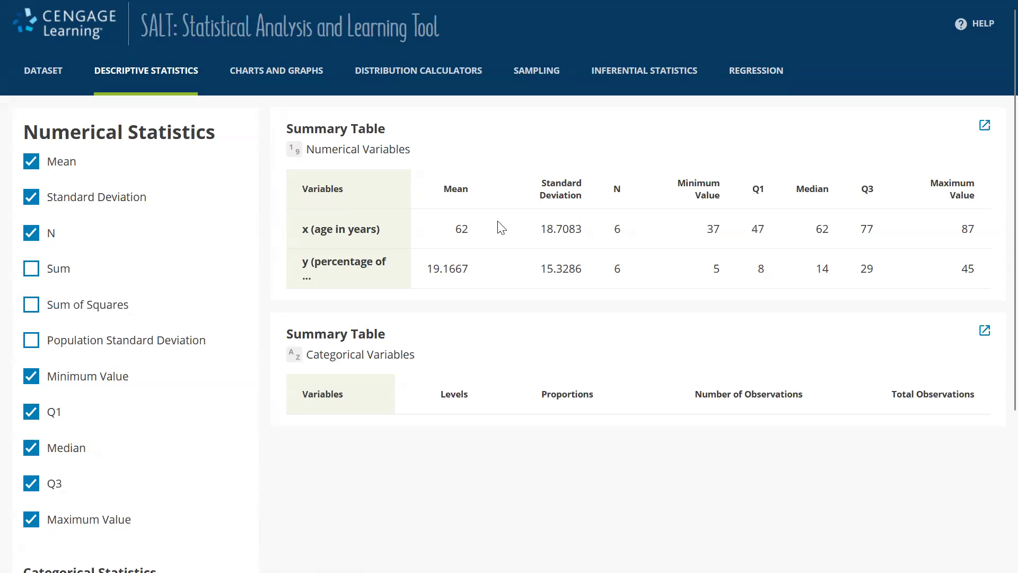
Set up a regression with x (age in years) as the explanatory variable and y (percentage of all fatal accidents) as the response variable
click(785, 94)
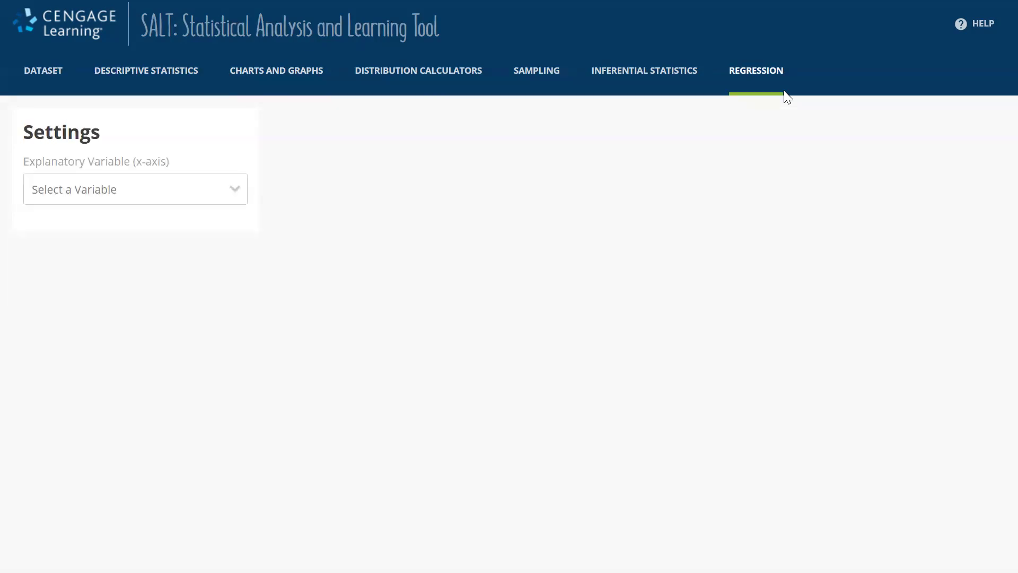
click(122, 191)
click(107, 239)
click(144, 260)
click(145, 298)
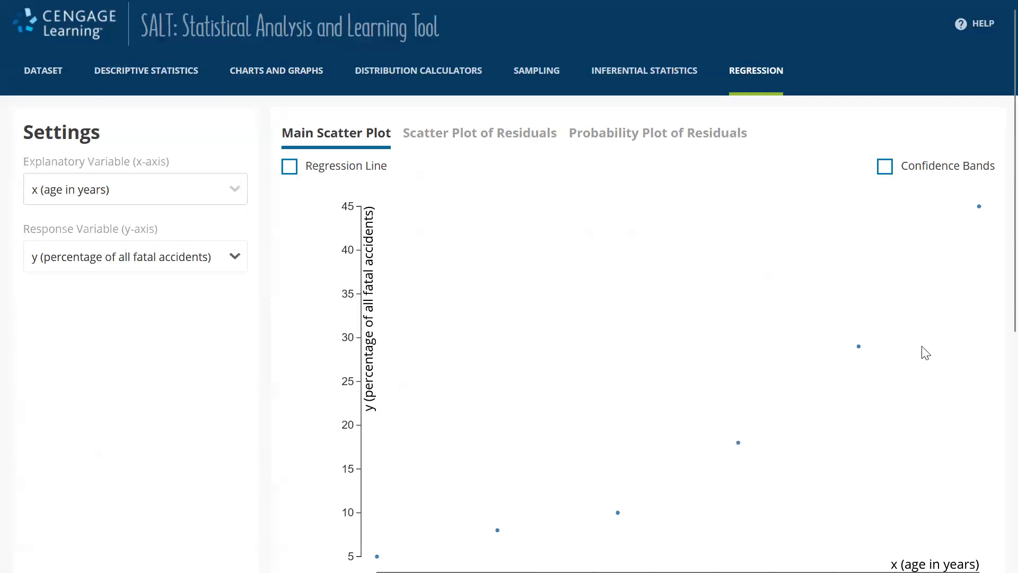
Examine the scatter plot, the correlation in the model's summary table and the estimates in the coefficient summary table
scroll(698, 422, down, 1)
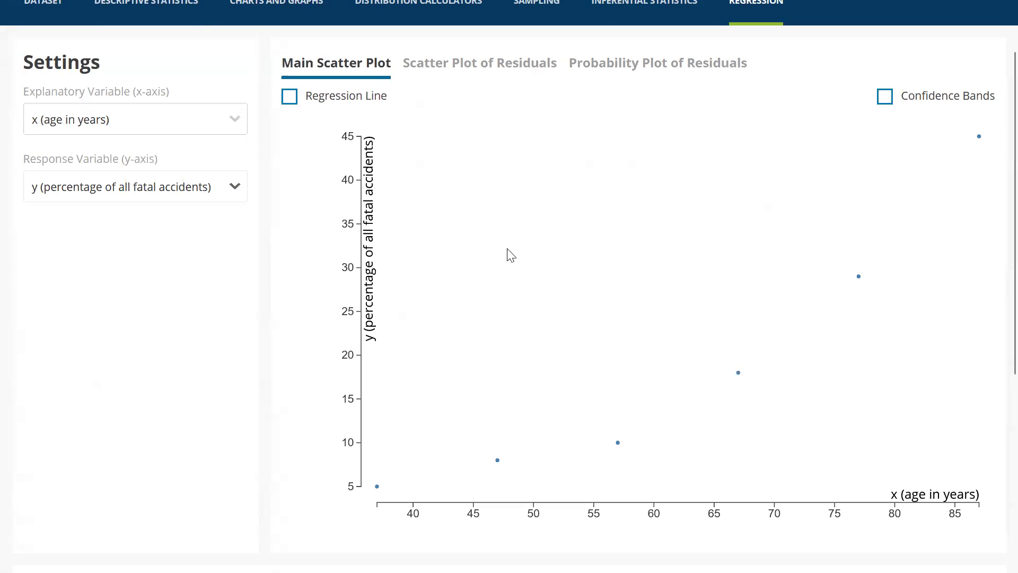
scroll(993, 289, down, 2)
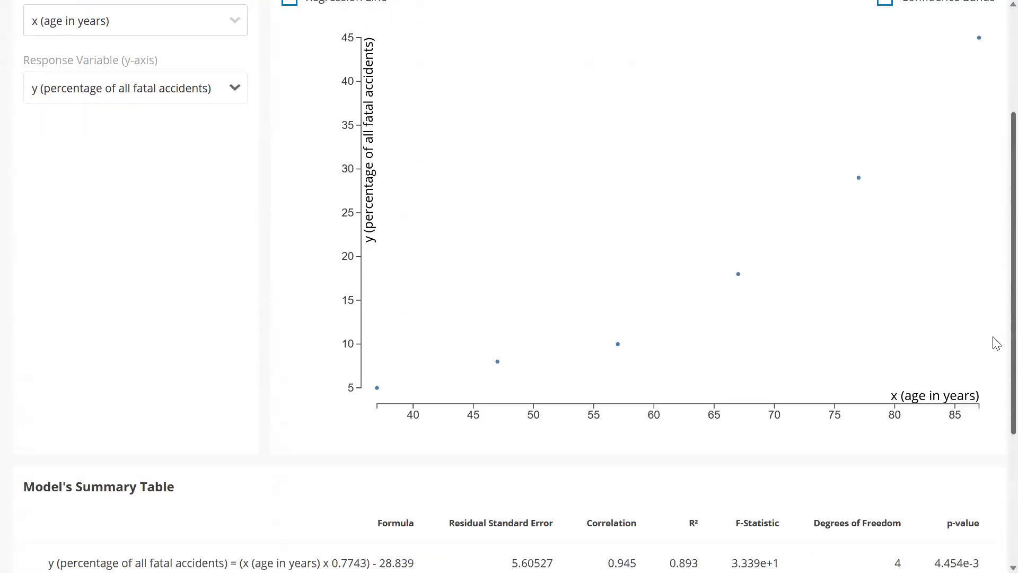
scroll(997, 366, down, 3)
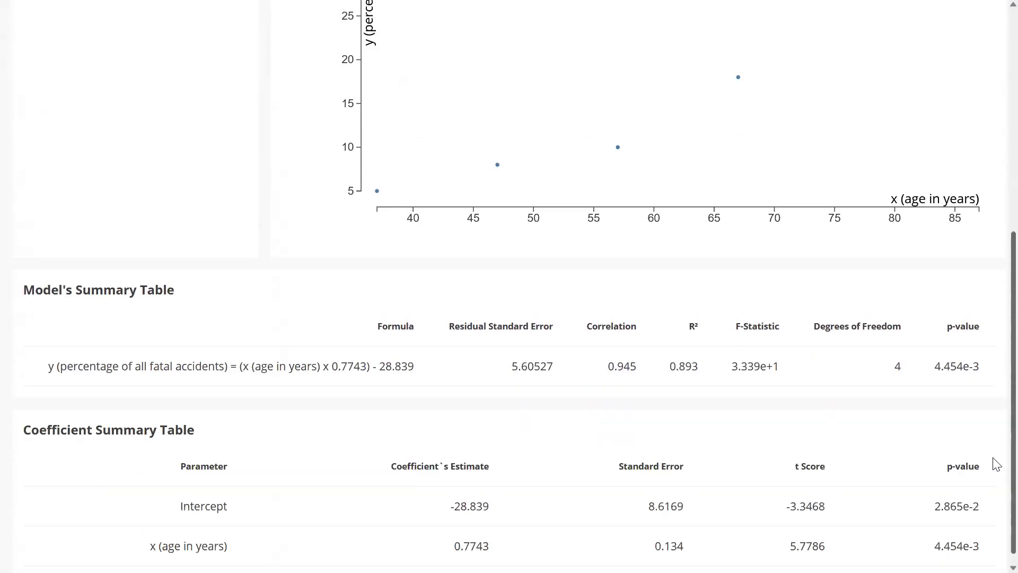
scroll(995, 456, down, 1)
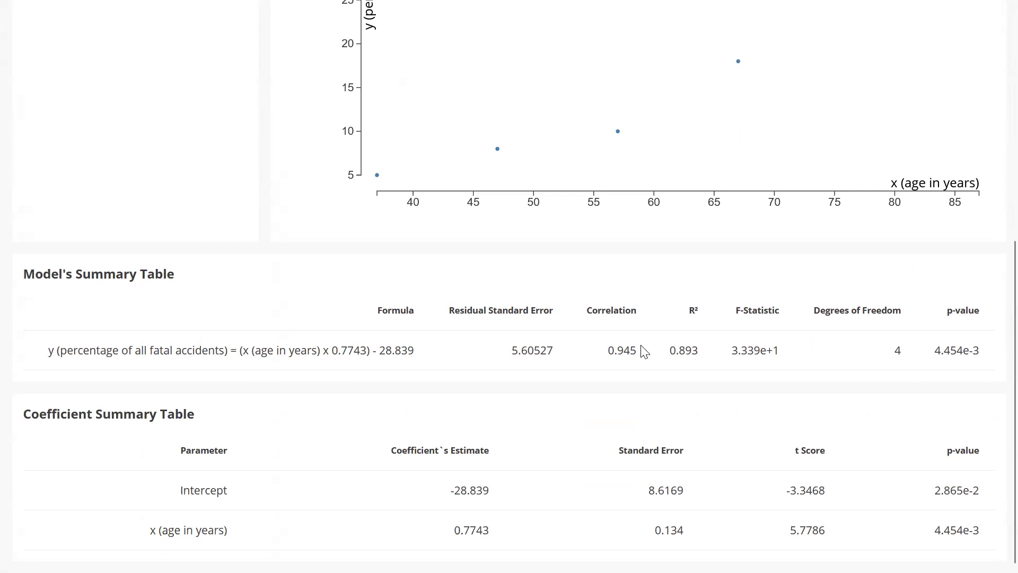
scroll(994, 335, up, 4)
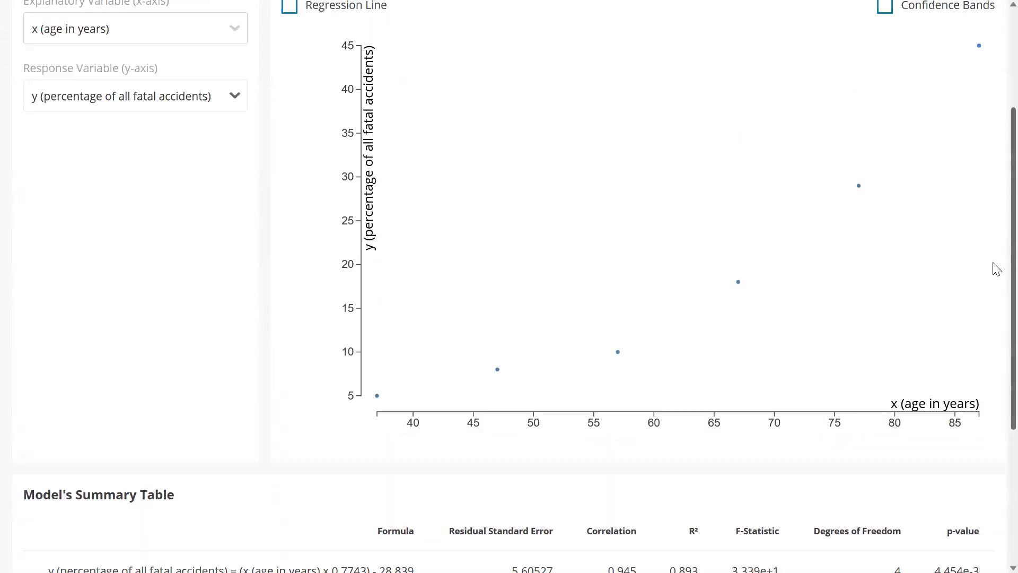
scroll(996, 287, up, 1)
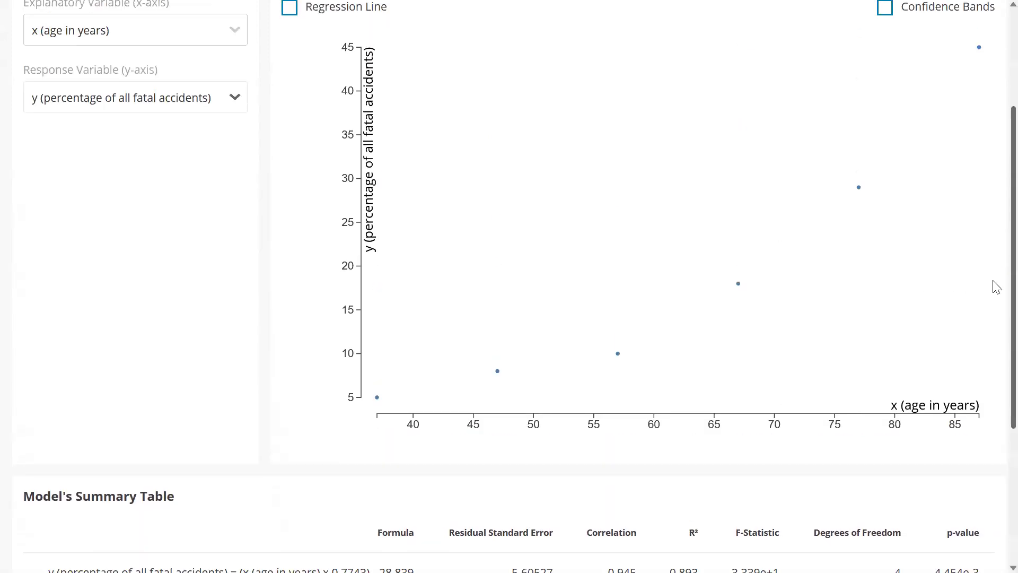
scroll(995, 318, down, 4)
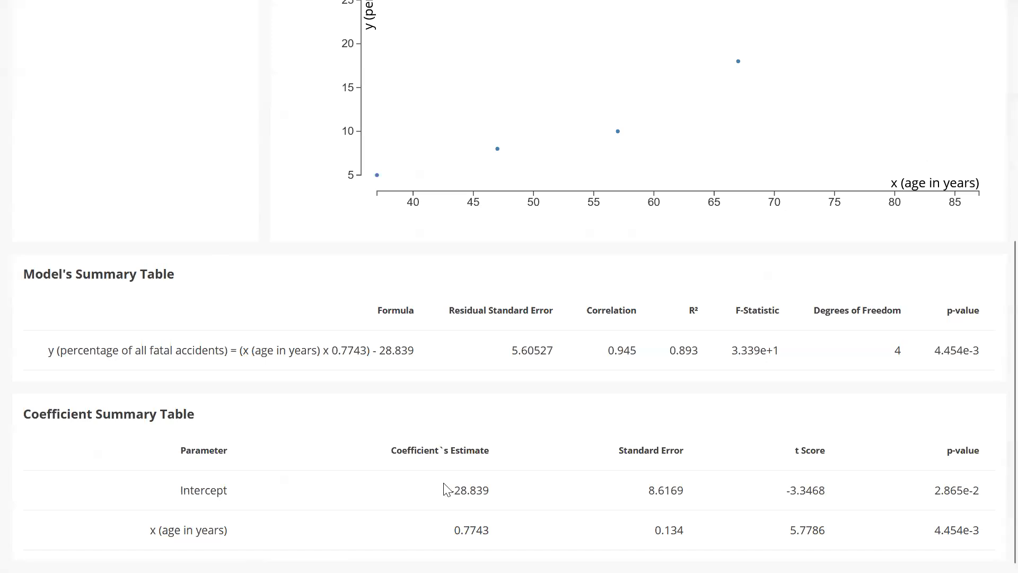
scroll(994, 250, up, 3)
scroll(996, 234, down, 3)
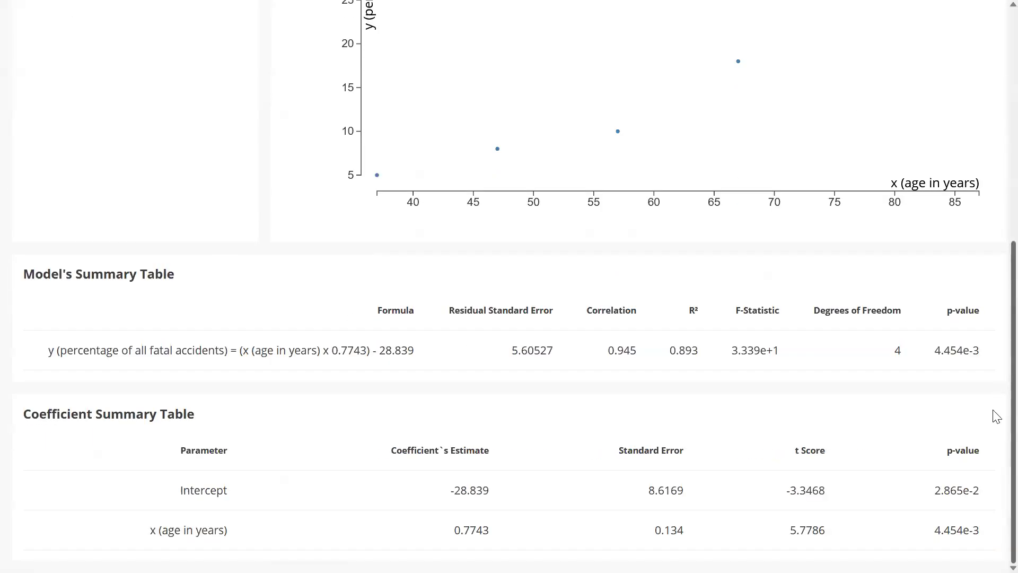
scroll(997, 344, up, 5)
scroll(993, 175, down, 5)
scroll(994, 268, up, 4)
scroll(997, 229, down, 4)
scroll(999, 234, up, 5)
scroll(995, 159, down, 4)
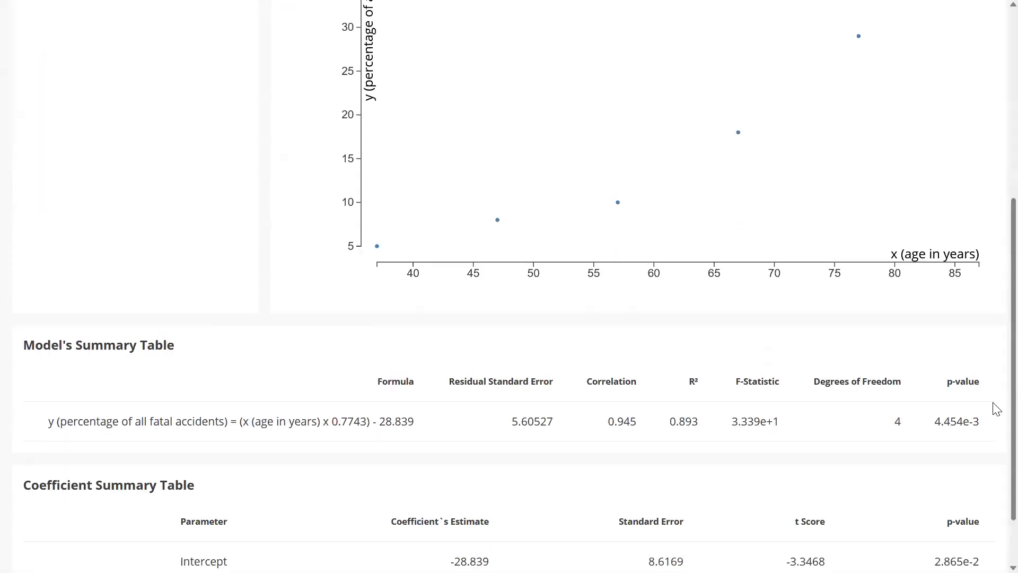
scroll(994, 329, up, 5)
scroll(993, 318, down, 2)
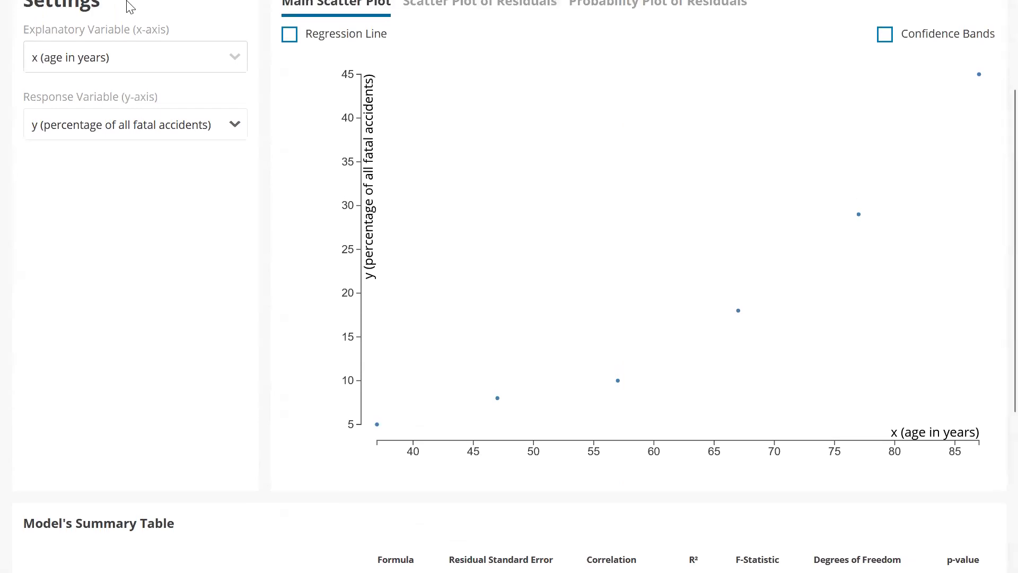
Switch back to question 16 in WebAssign and check the part (a) scatter diagram options and the part (b) answer fields
mouse_move(132, 7)
click(518, 12)
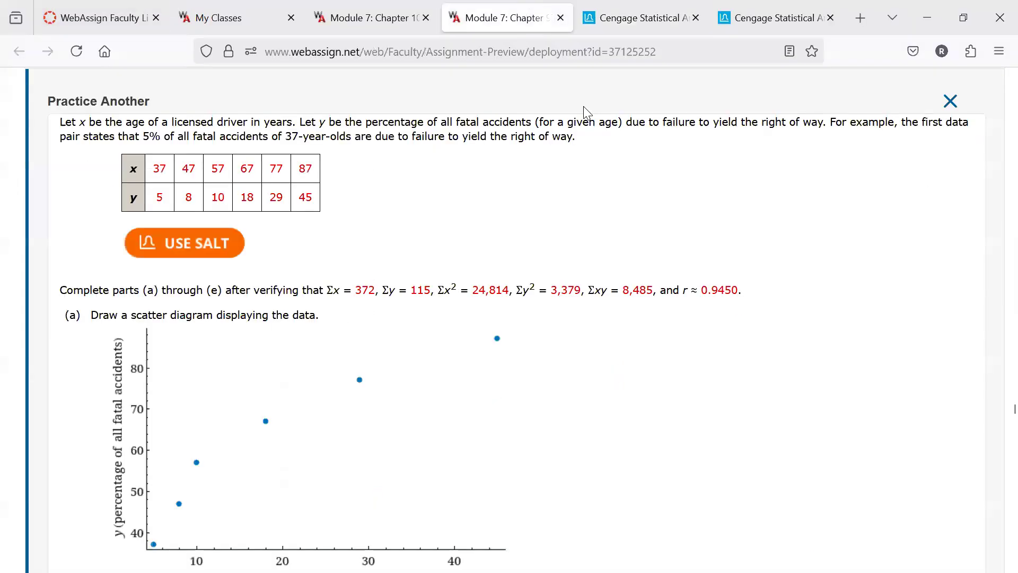
scroll(753, 388, down, 2)
scroll(754, 389, down, 20)
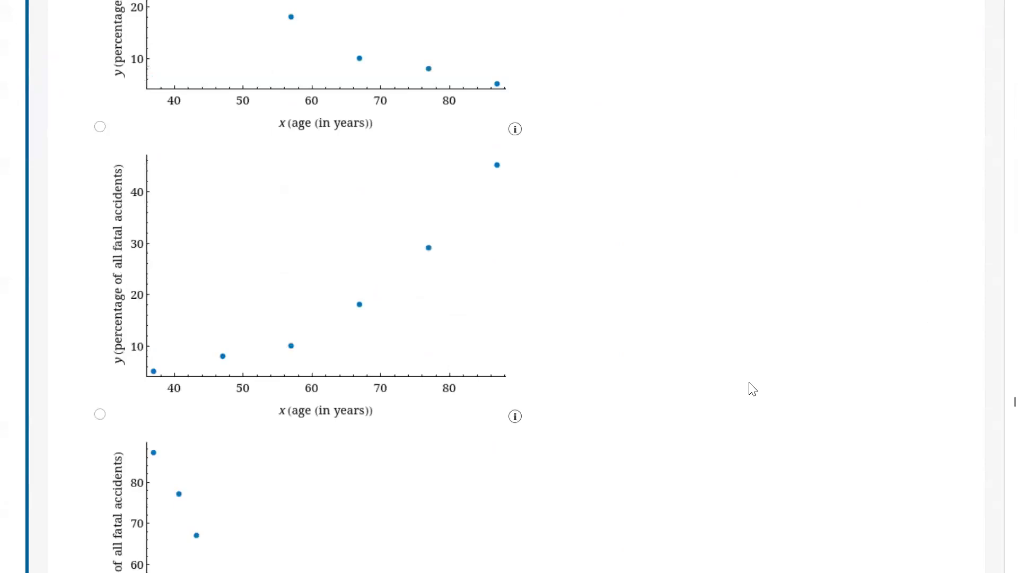
scroll(753, 389, up, 6)
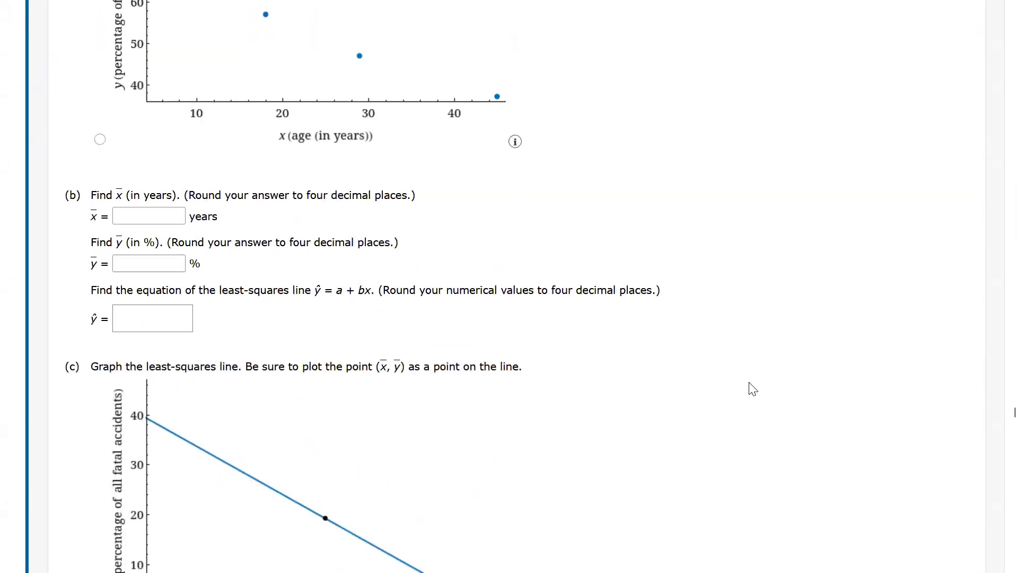
scroll(753, 389, down, 1)
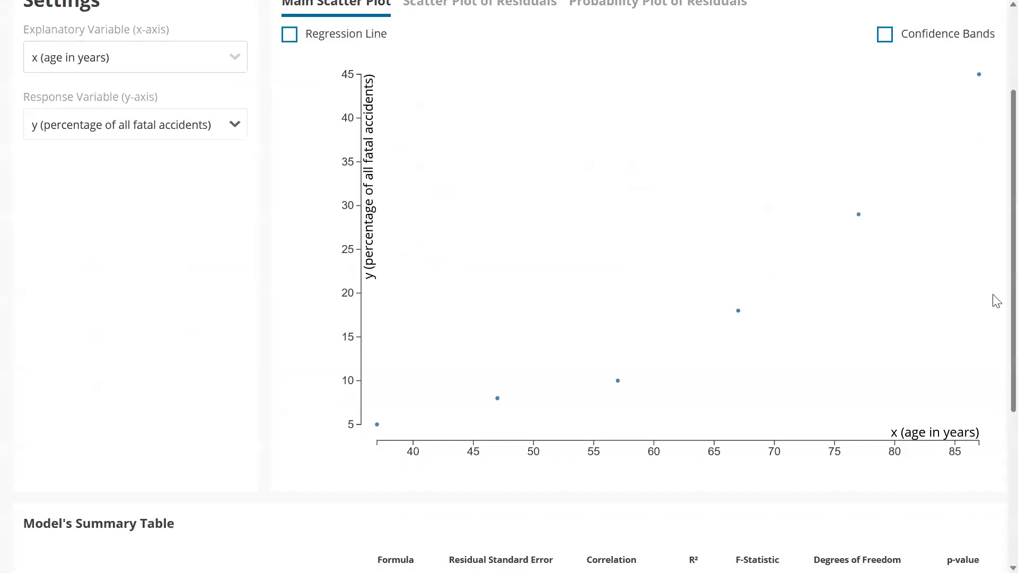
Consult the intercept and slope estimates in SALT, and enter −28.839 + 0.7743x as the least-squares equation in question 16's part (b)
scroll(996, 301, down, 4)
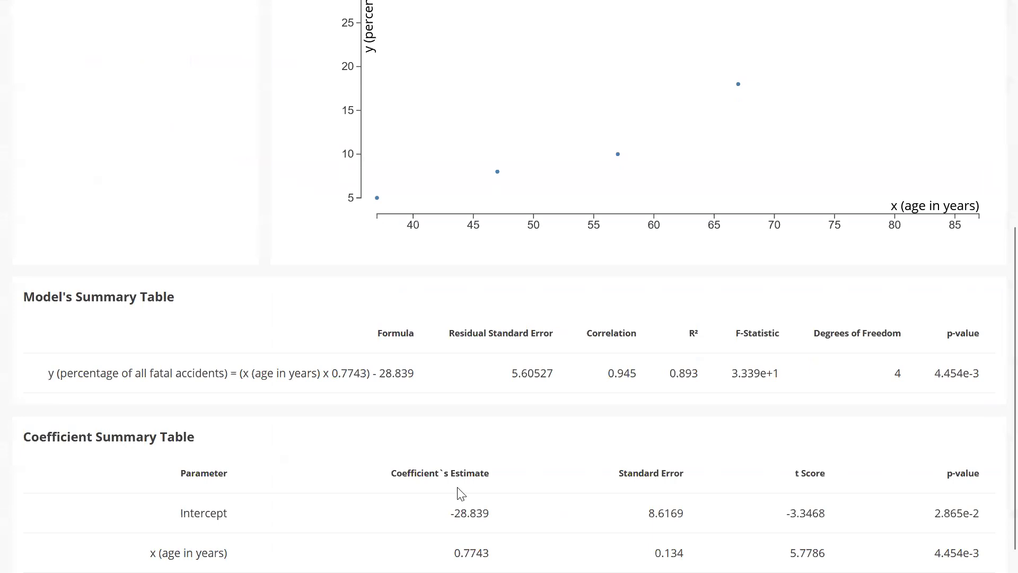
scroll(994, 408, down, 1)
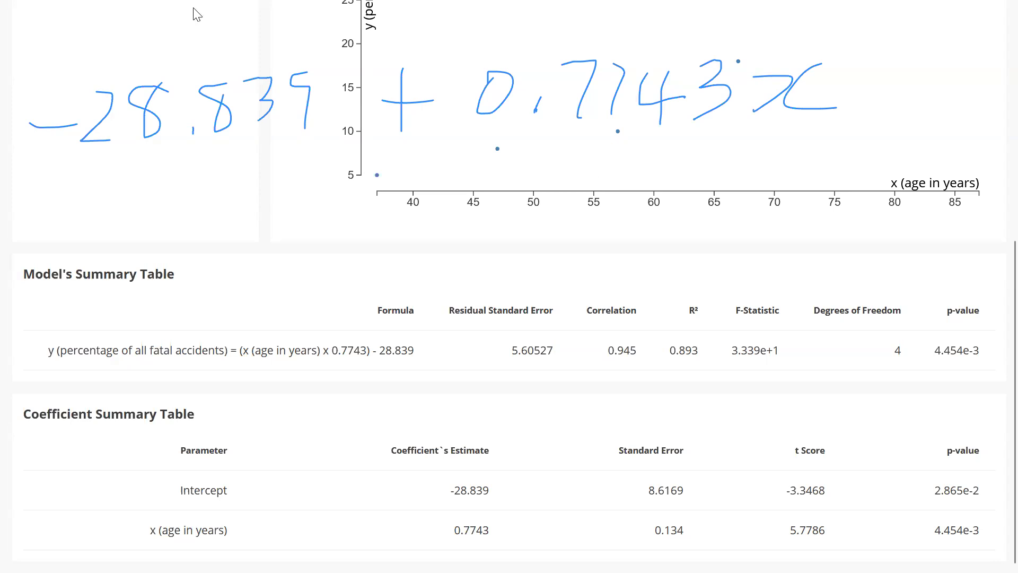
click(506, 18)
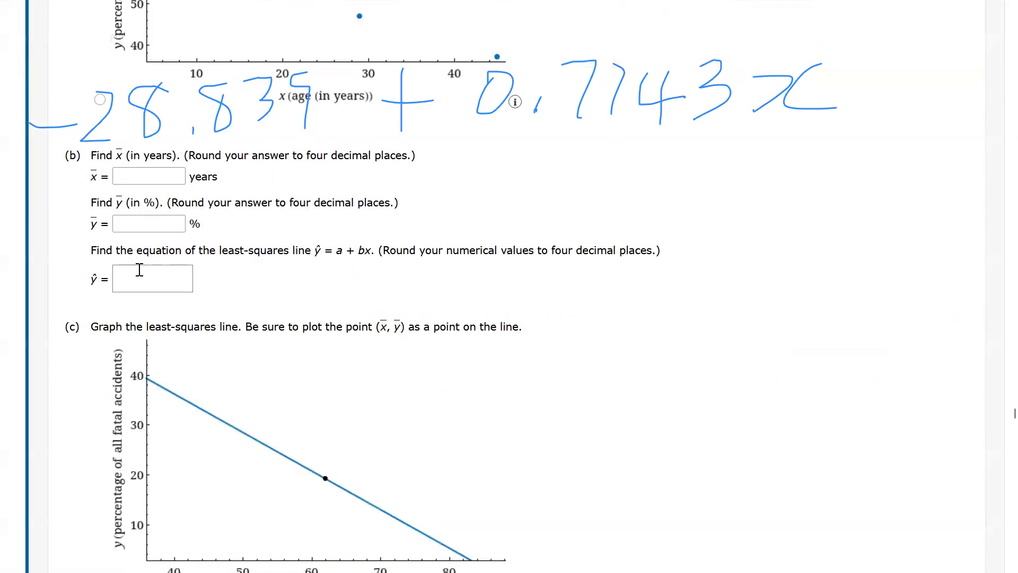
click(137, 270)
text(-)
text(2)
text(8.)
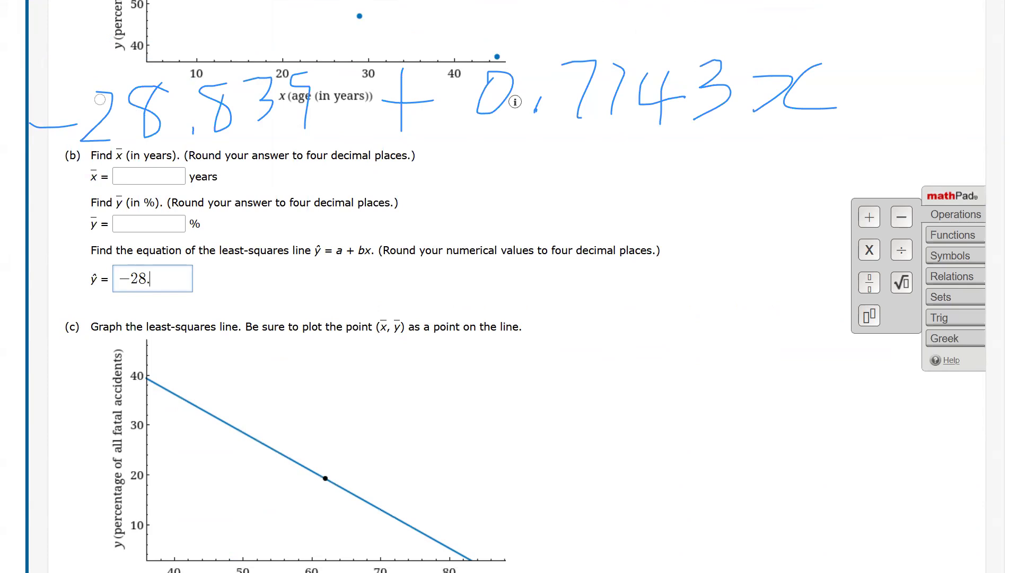
text(39 + )
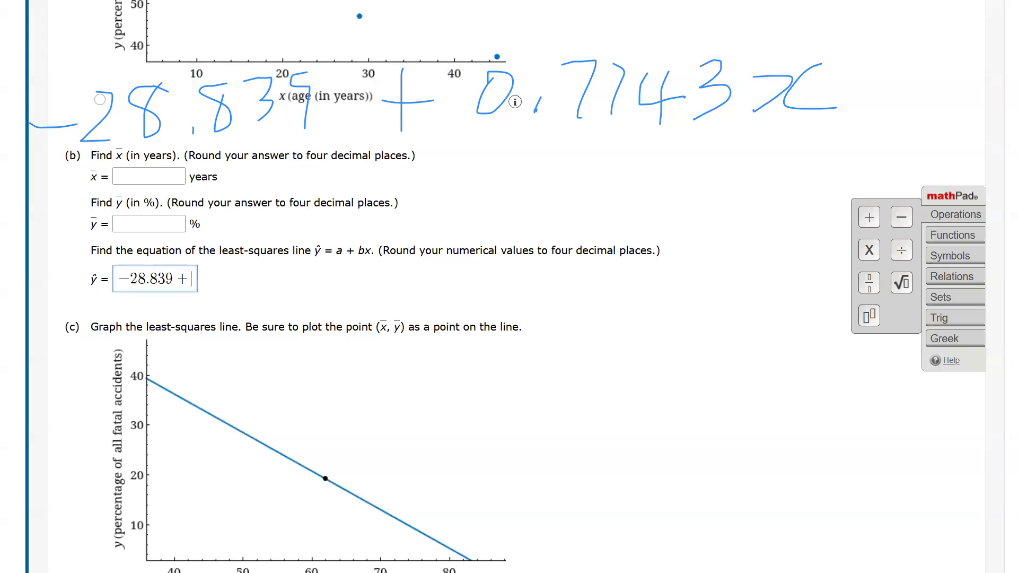
text(0.)
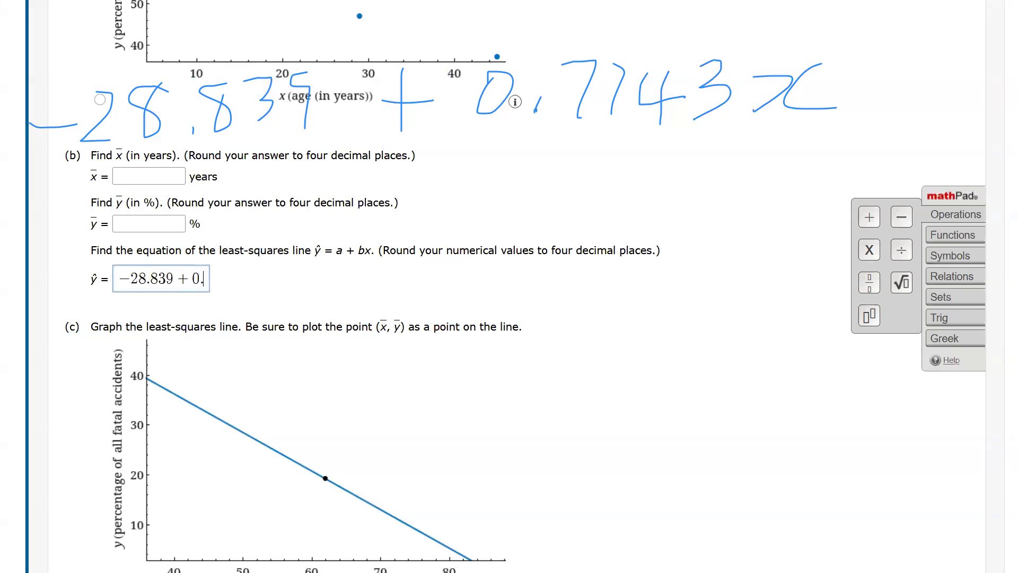
text(7743x)
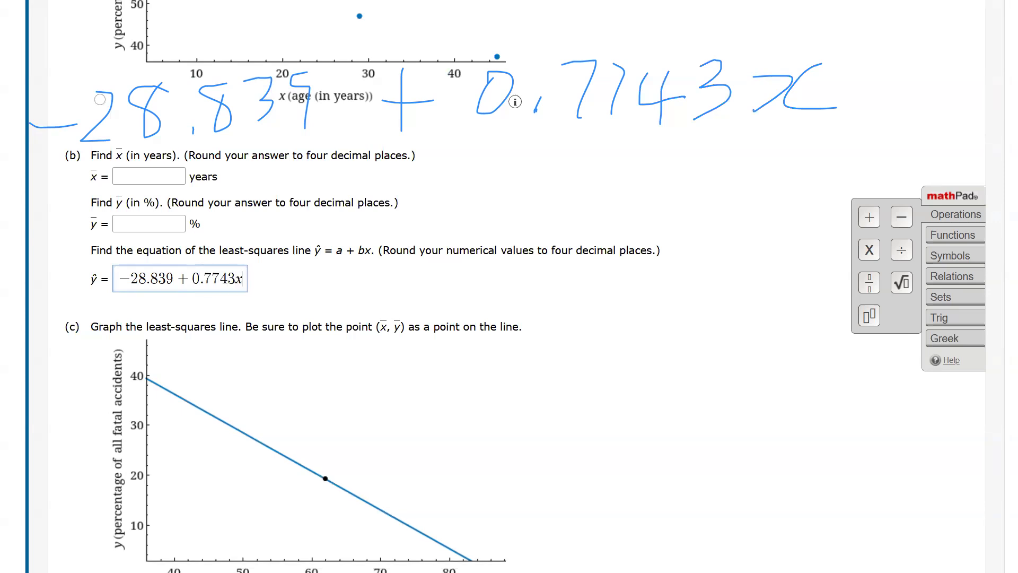
click(658, 329)
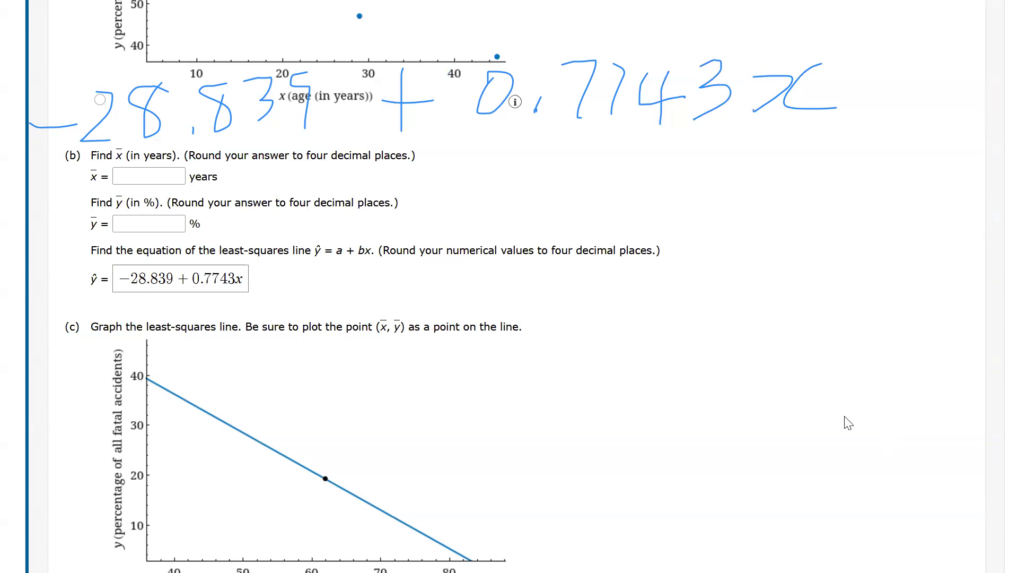
Review the least-squares line graph options in part (c) of question 16
scroll(847, 422, down, 4)
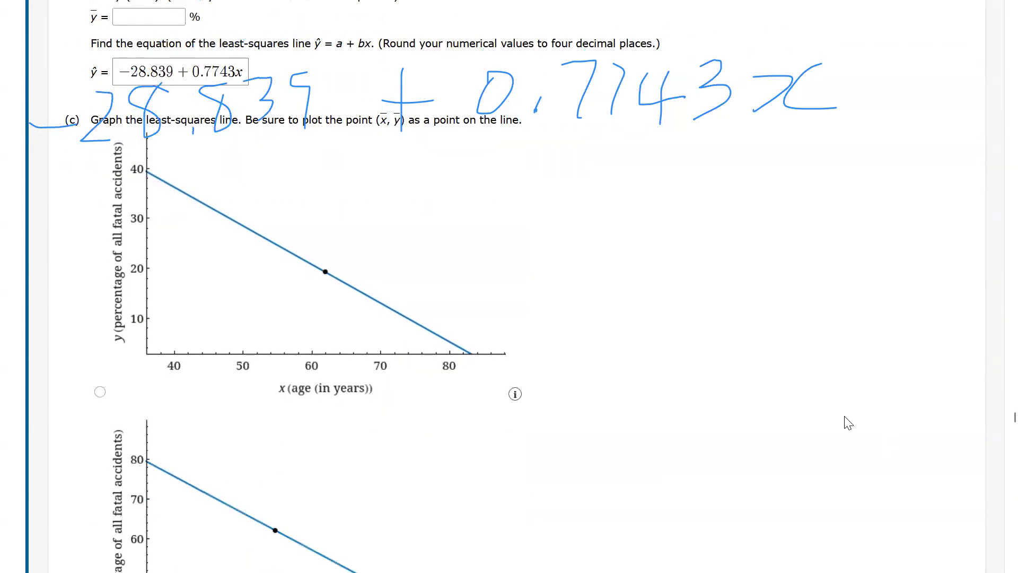